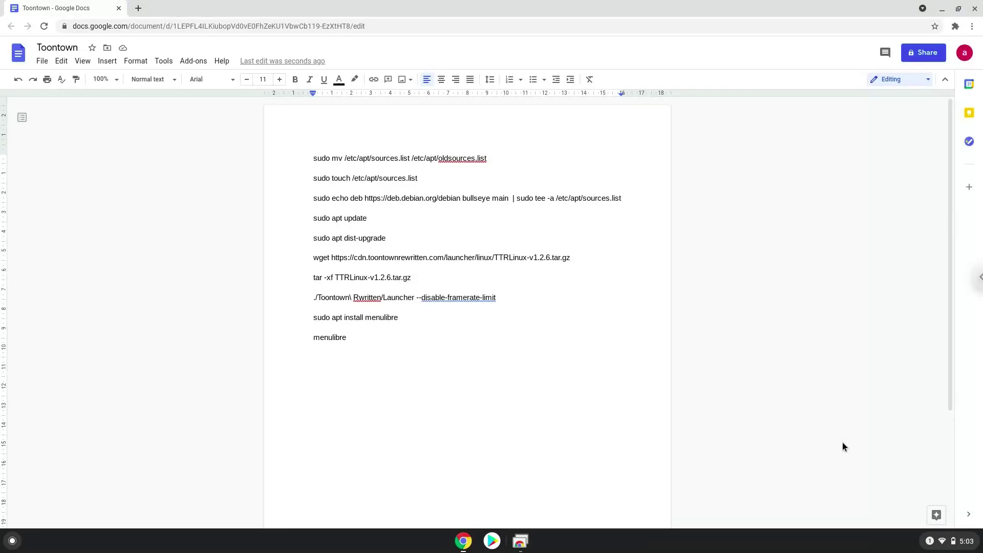
- Open Settings from the status tray and start turning on Linux (Beta)
left_click(942, 543)
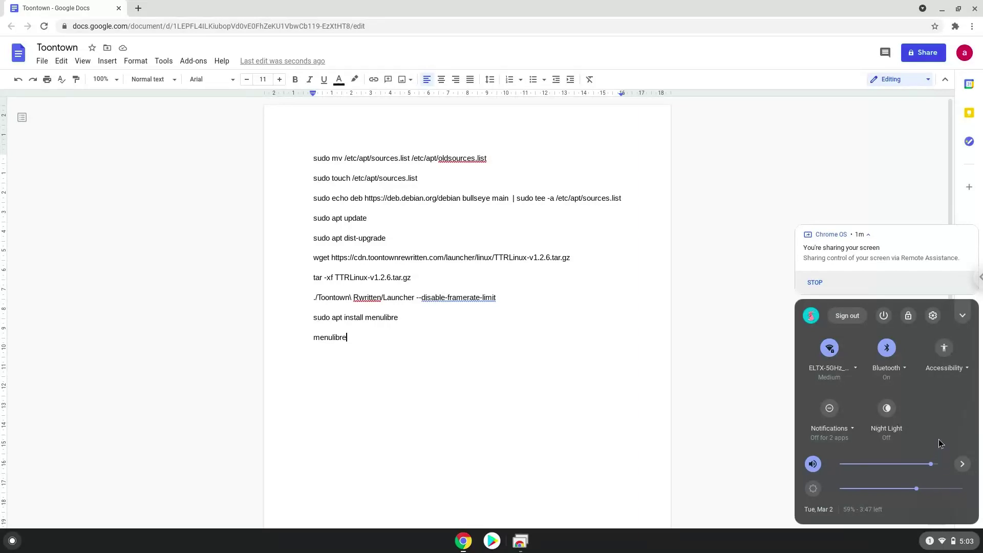
left_click(934, 315)
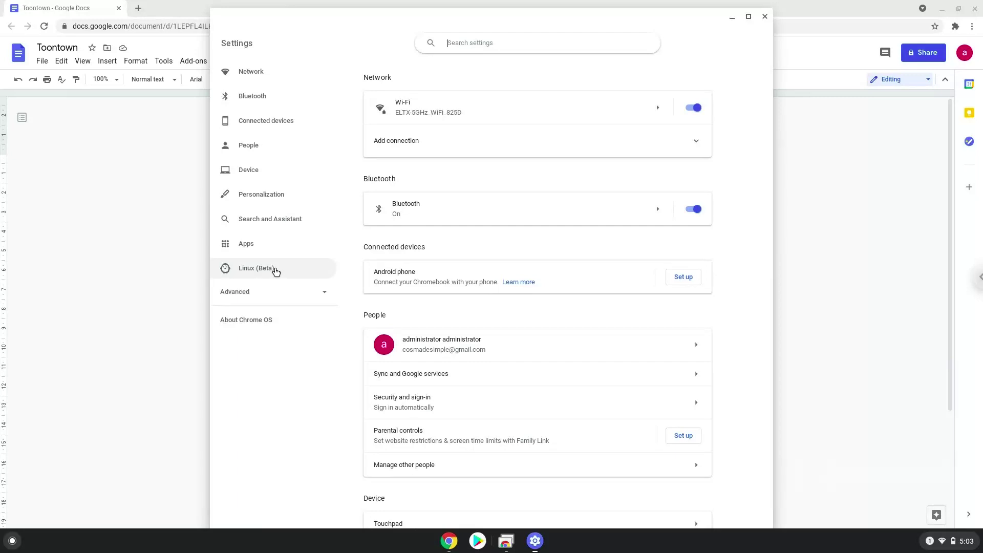
left_click(275, 269)
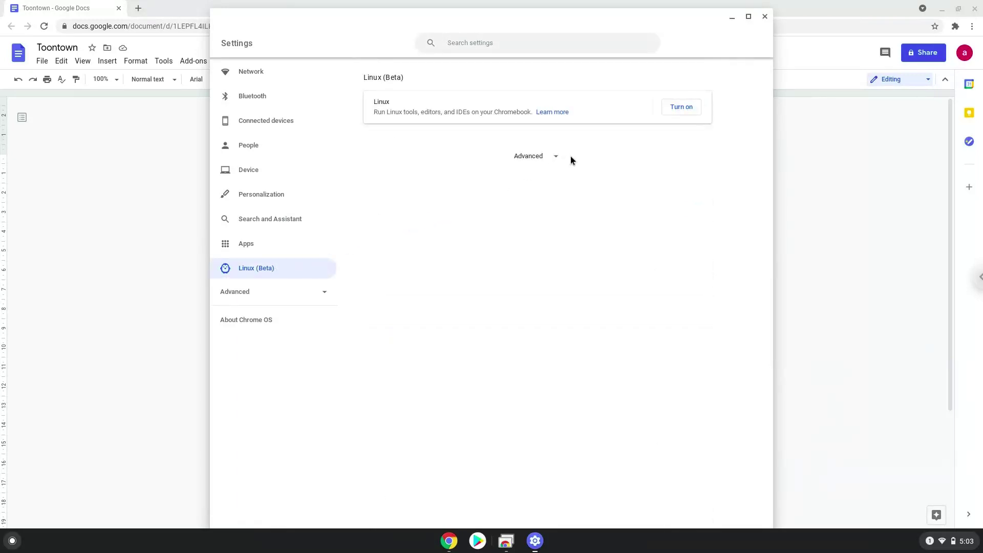
left_click(681, 107)
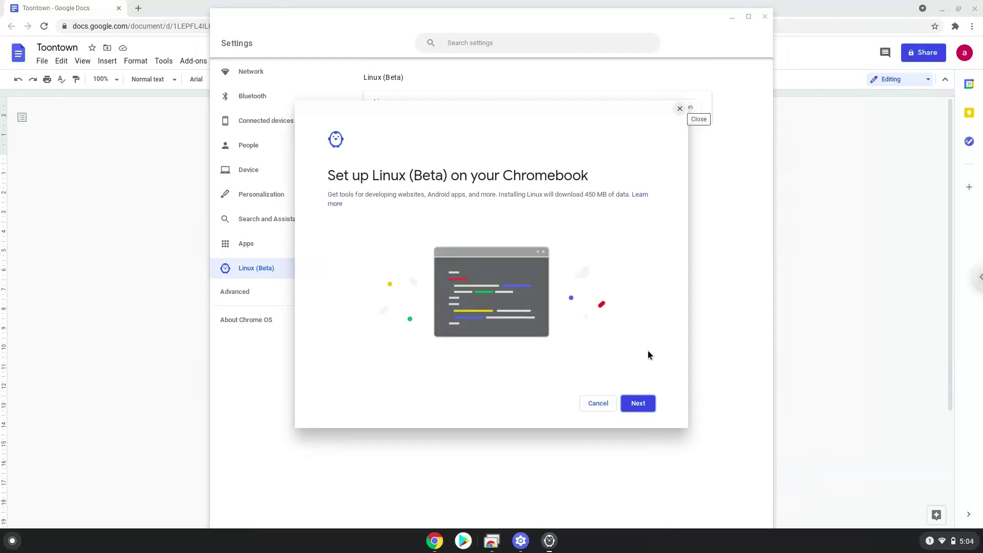
- Advance the Linux setup and install it with the recommended disk size
left_click(638, 403)
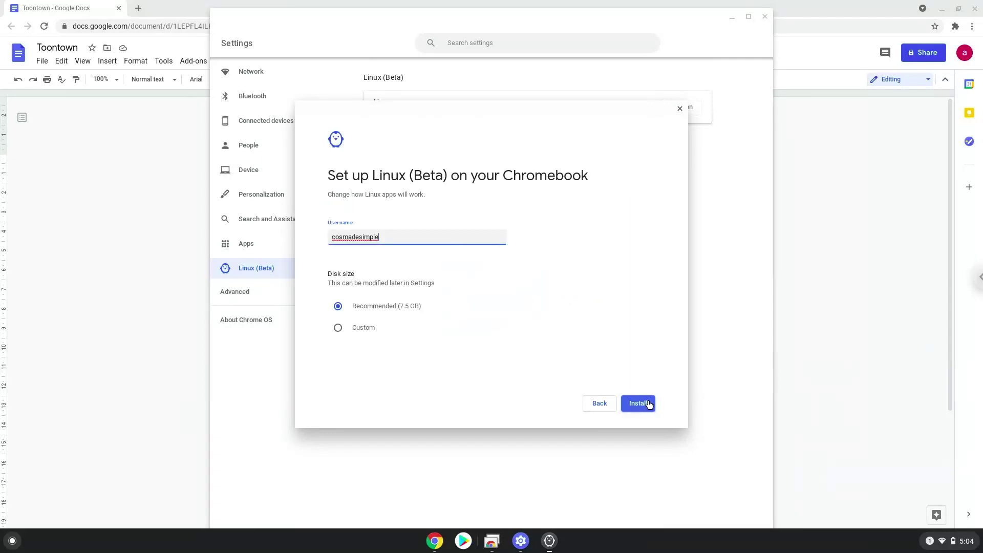
left_click(639, 403)
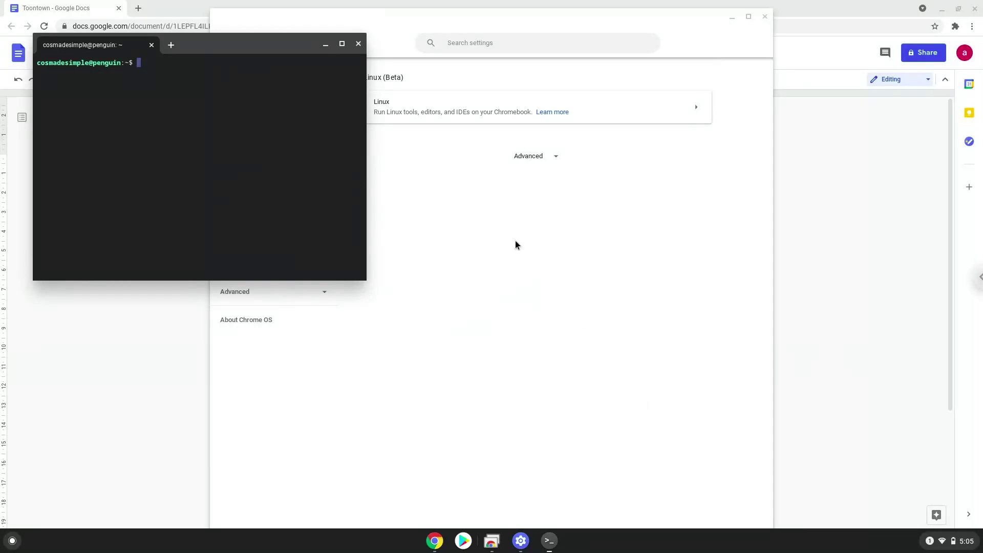
- Close Terminal and Settings, copy 'sudo mv /etc/apt/sources.list /etc/apt/oldsources.list', and search for Terminal
left_click(358, 45)
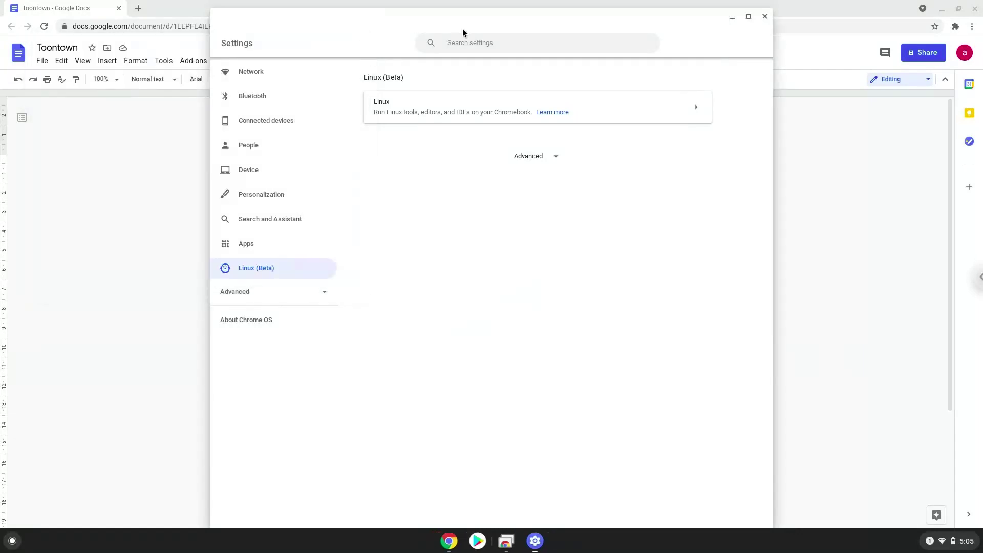
left_click(765, 16)
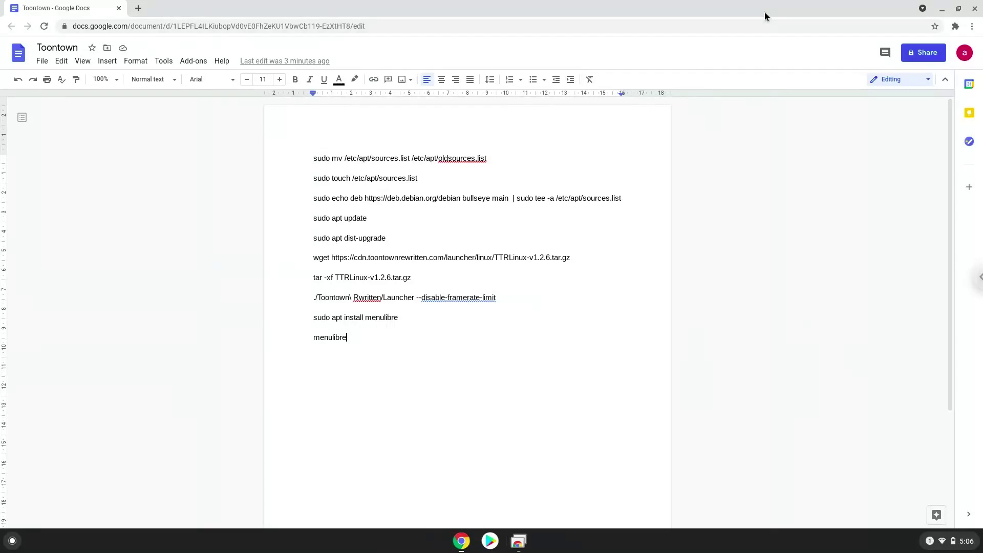
triple_click(426, 159)
right_click(427, 160)
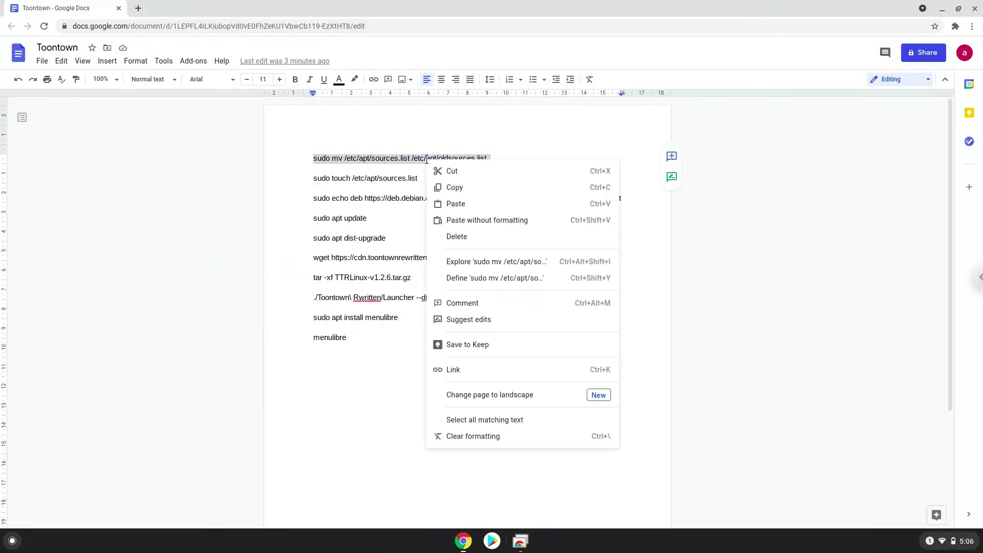
left_click(455, 187)
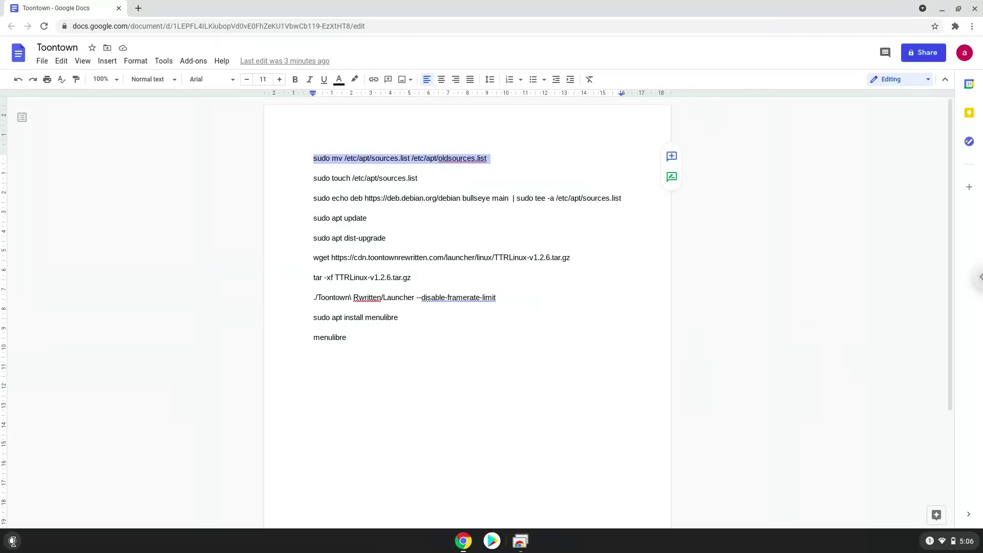
left_click(12, 541)
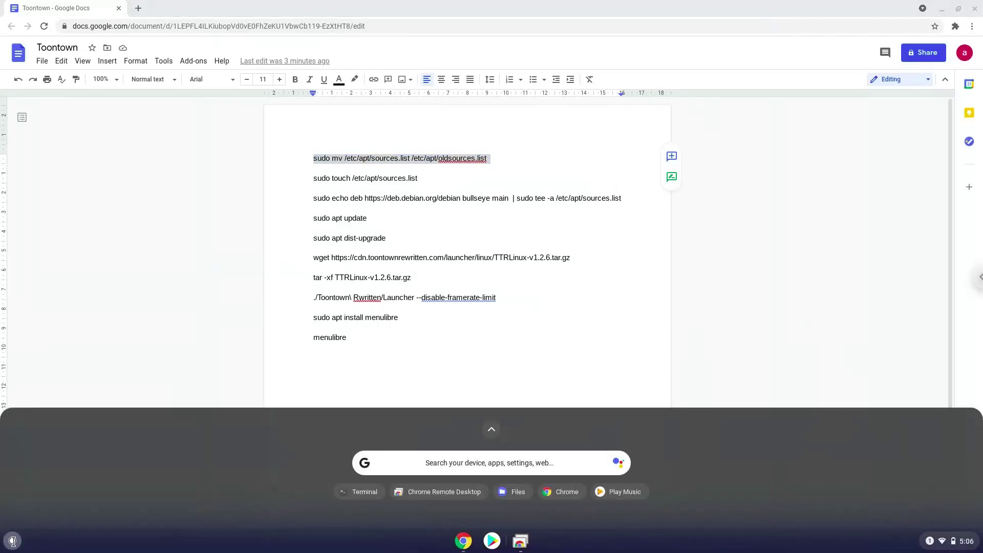
type("ter")
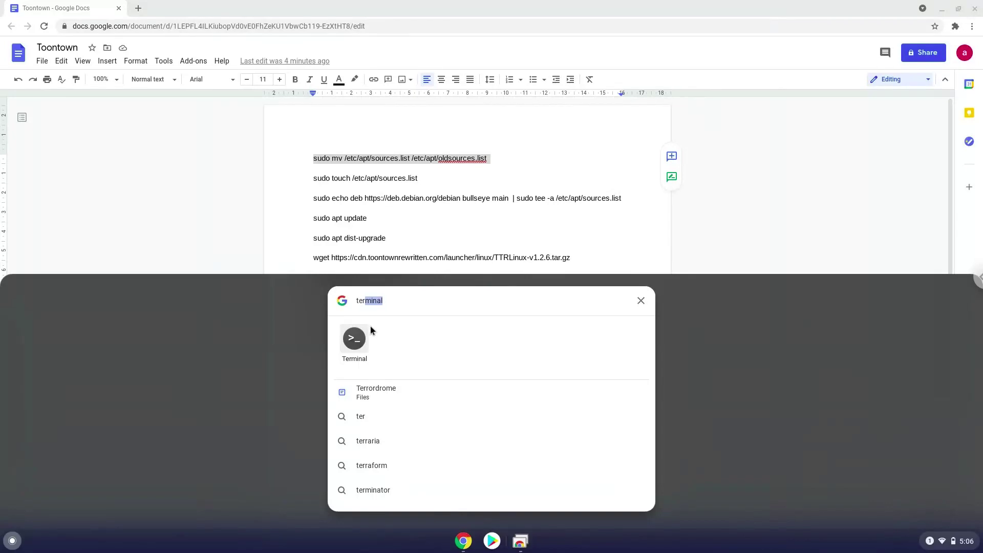
- Open Terminal, run the sudo mv command, and copy 'sudo touch /etc/apt/sources.list'
key("Return")
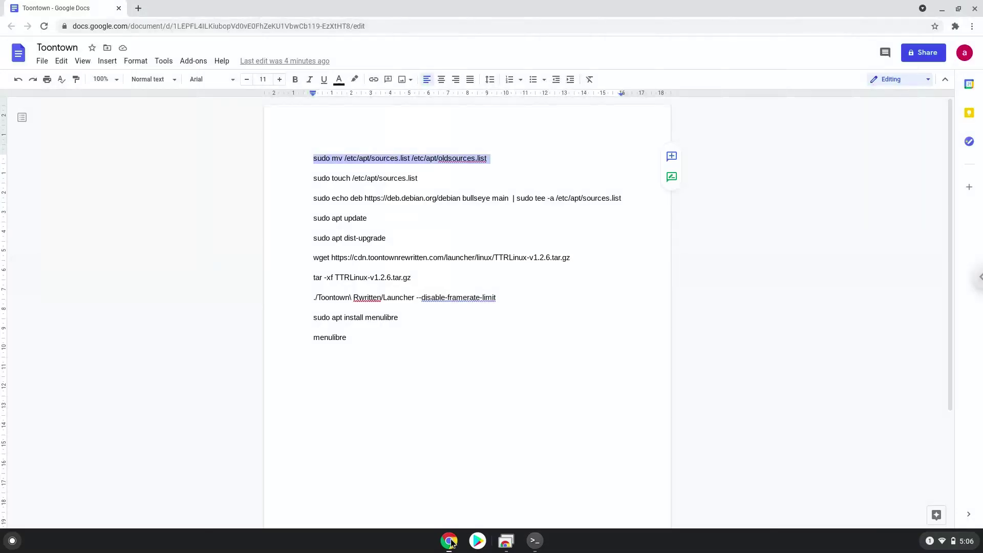
triple_click(334, 178)
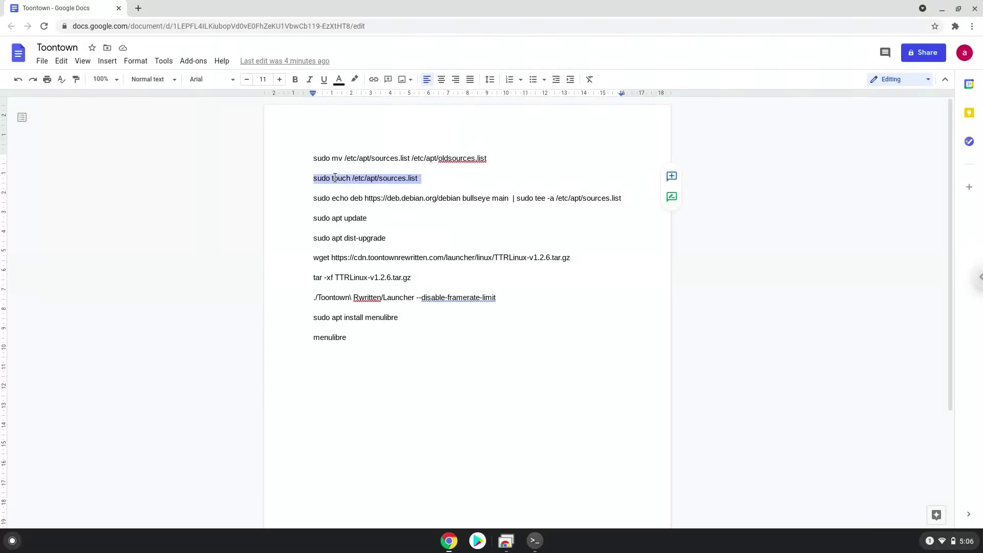
right_click(335, 178)
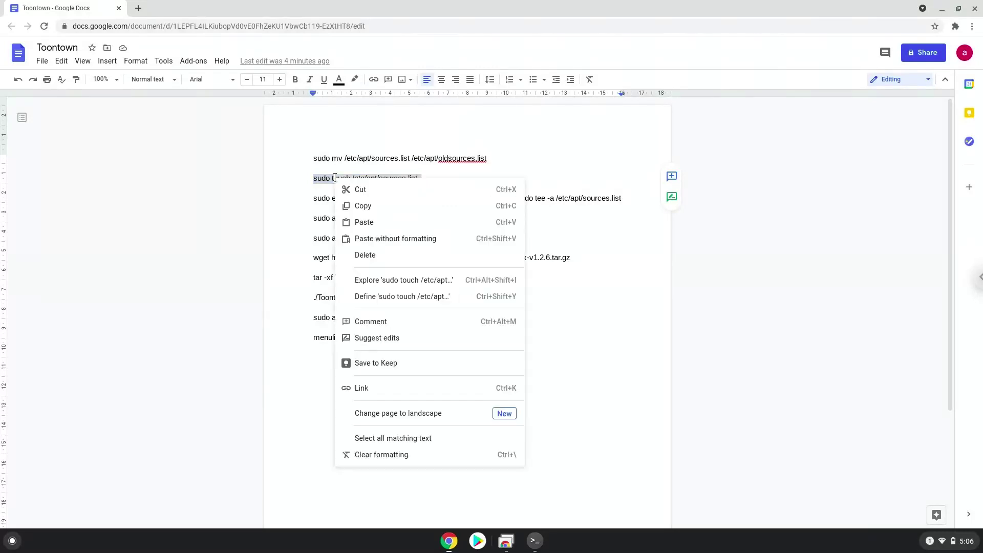
left_click(368, 208)
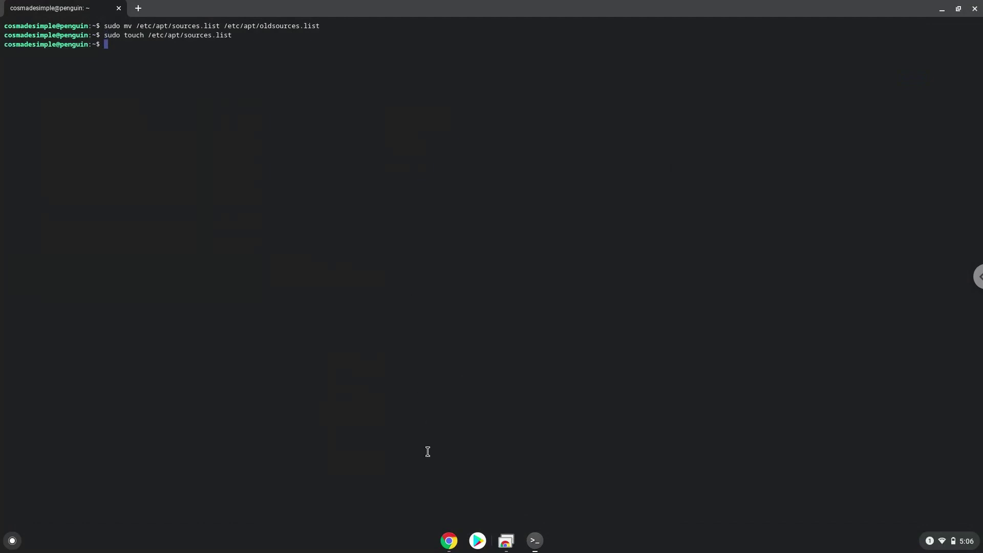
- Write the Debian bullseye repository line into sources.list with the sudo echo … | sudo tee command
left_click(449, 542)
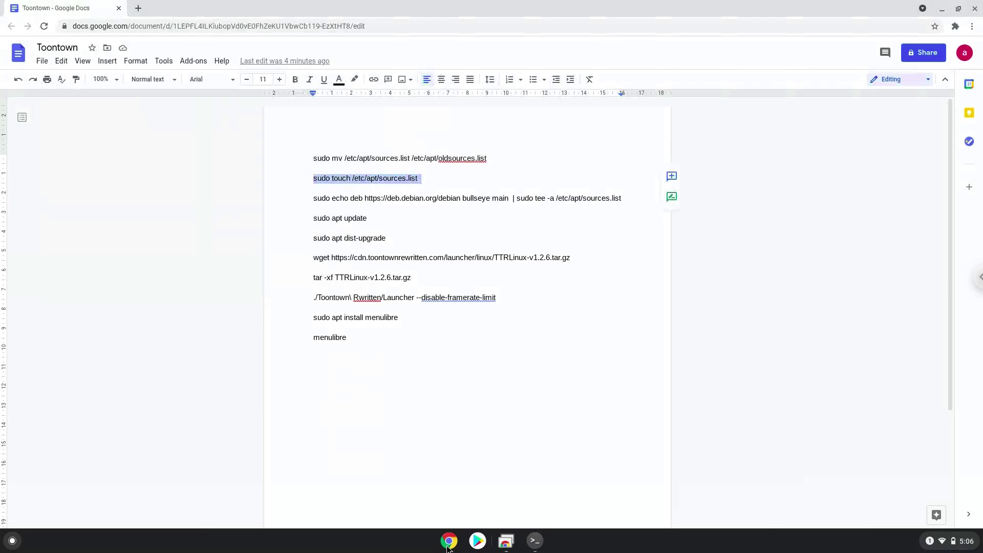
triple_click(392, 198)
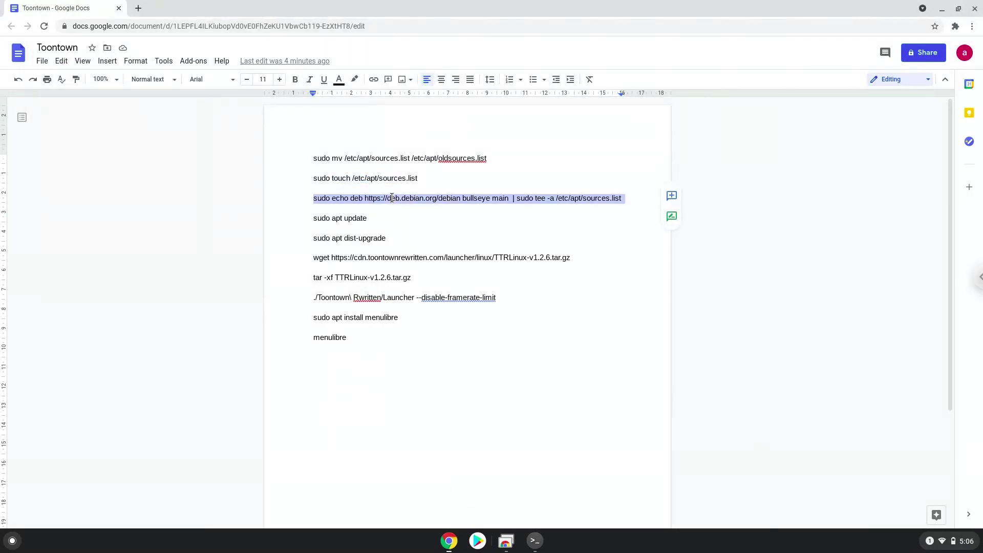
right_click(392, 198)
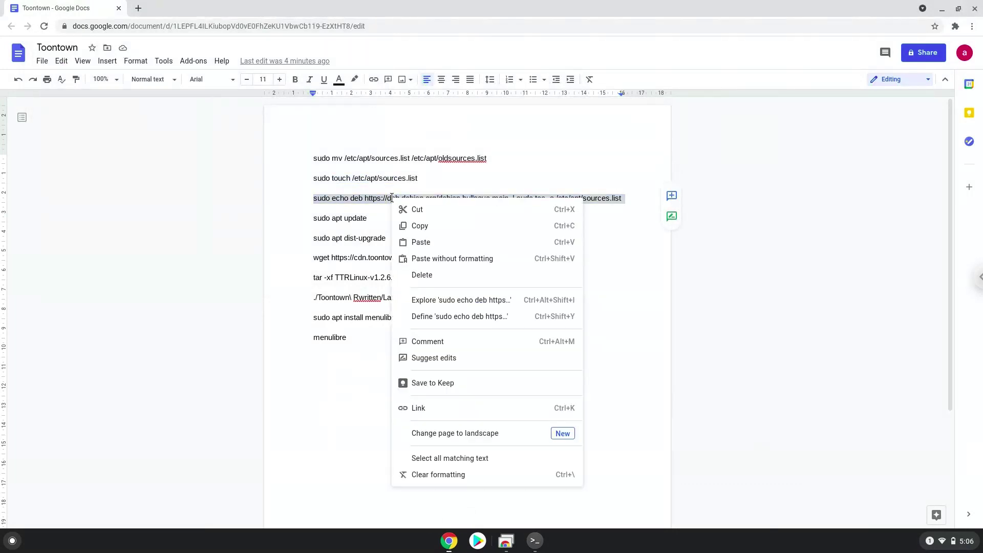
left_click(420, 226)
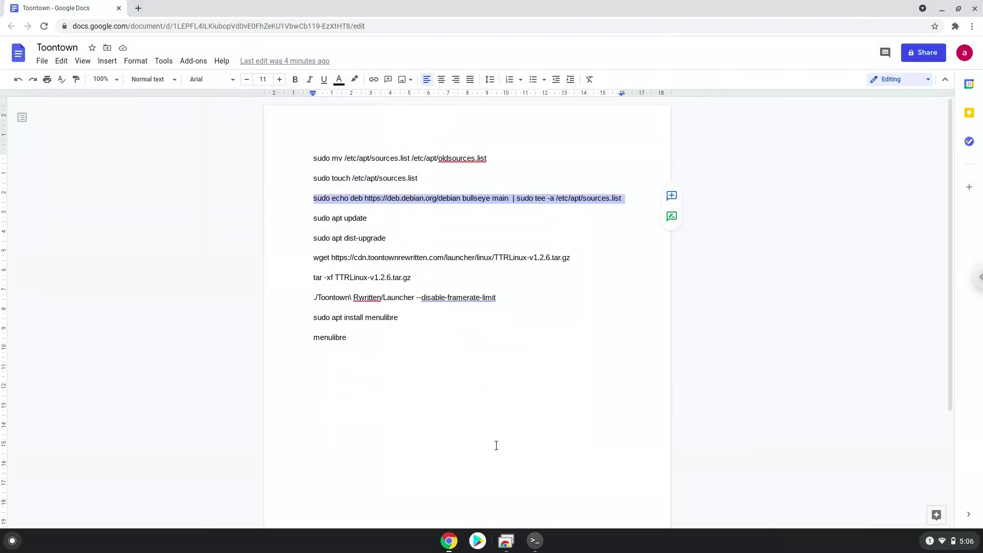
left_click(535, 542)
key("ctrl+shift+v")
key("Return")
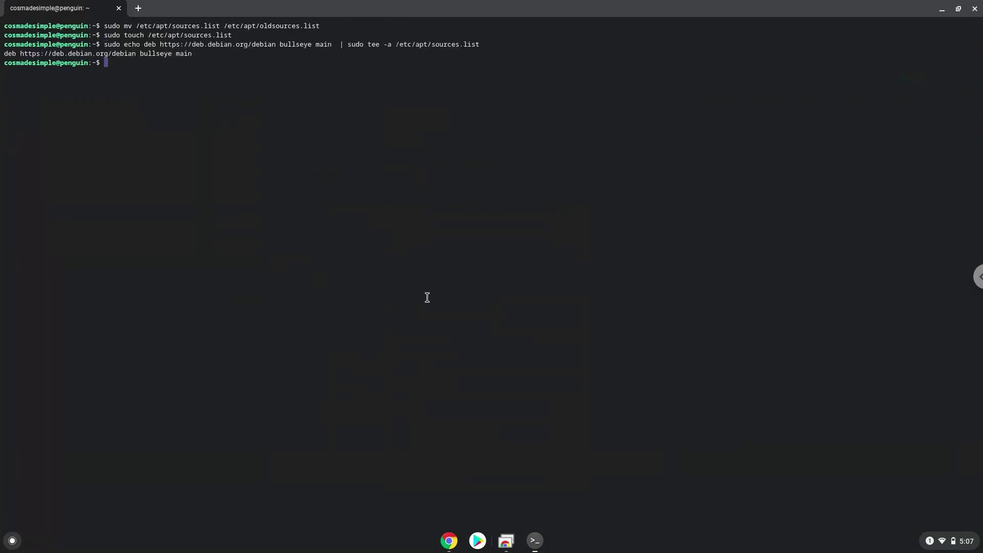
- Copy 'sudo apt update' from the notes and return to Terminal
left_click(449, 541)
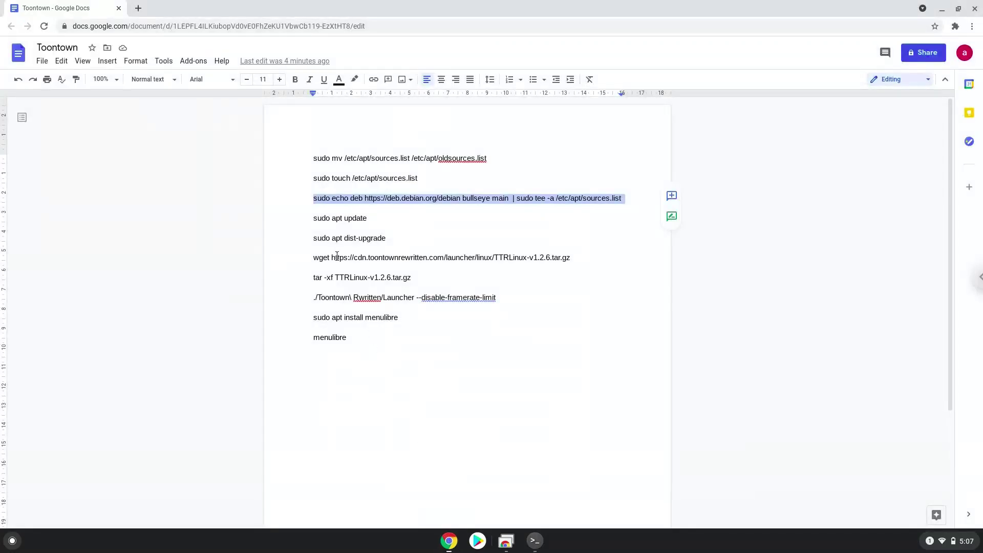
triple_click(317, 218)
right_click(317, 218)
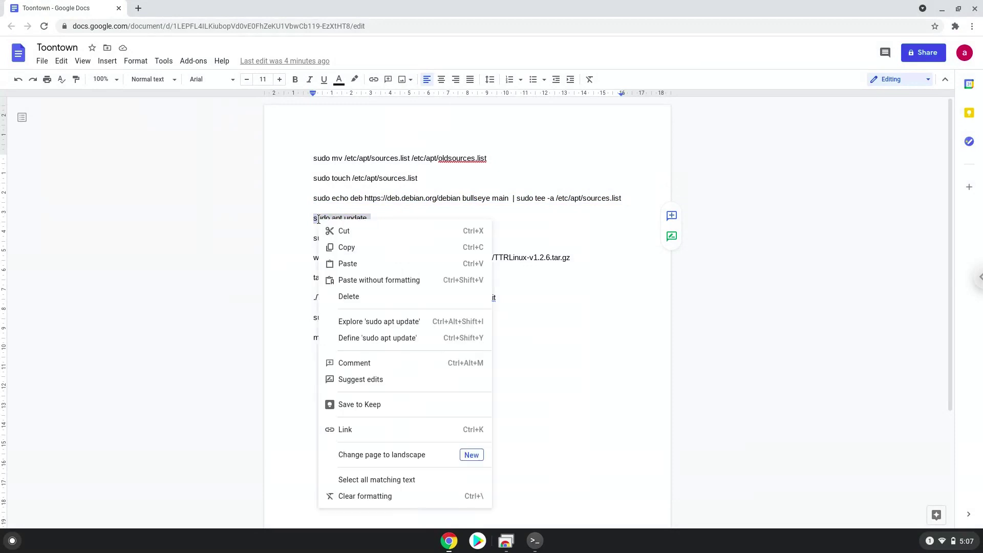
left_click(345, 247)
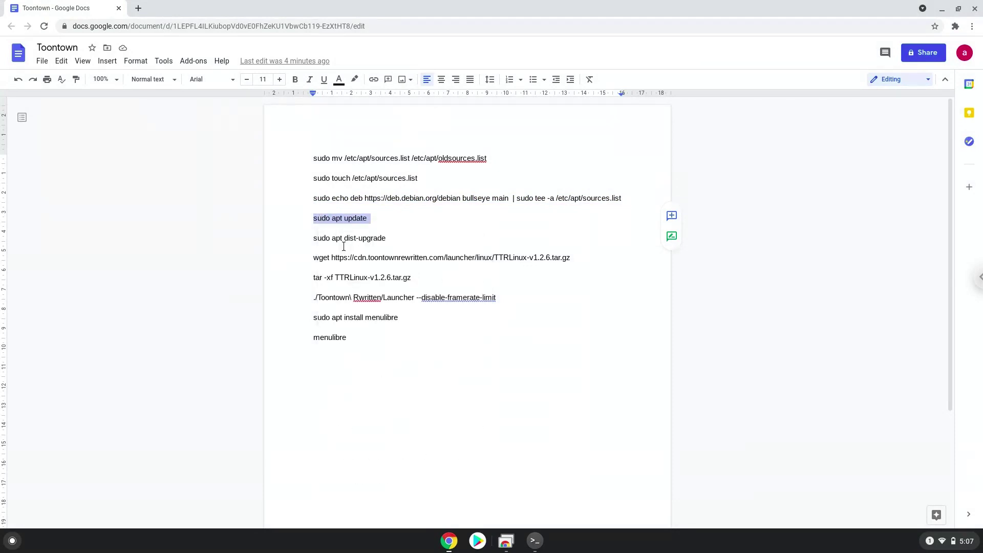
left_click(534, 541)
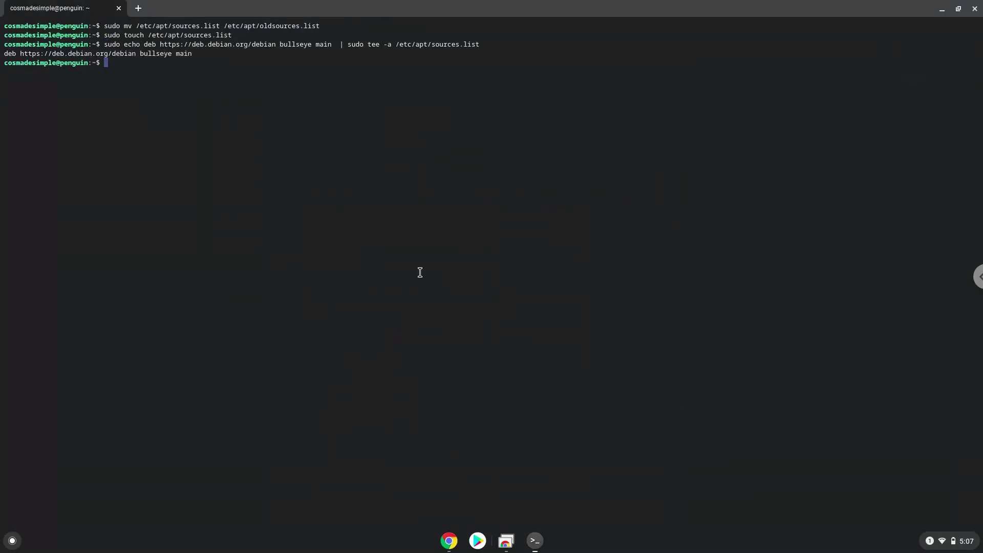
- Run sudo apt update, then copy 'sudo apt dist-upgrade' and return to Terminal
key("ctrl+shift+v")
key("Return")
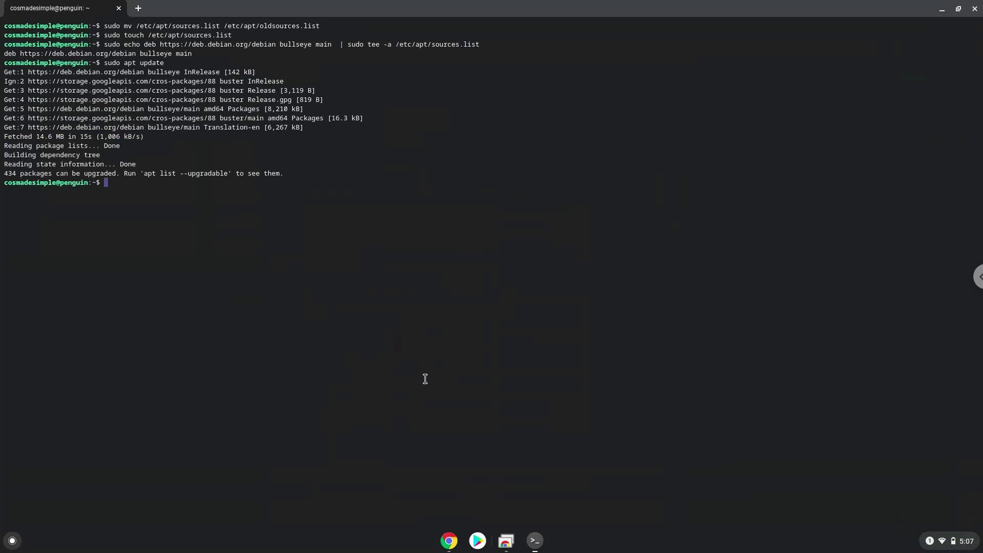
left_click(449, 539)
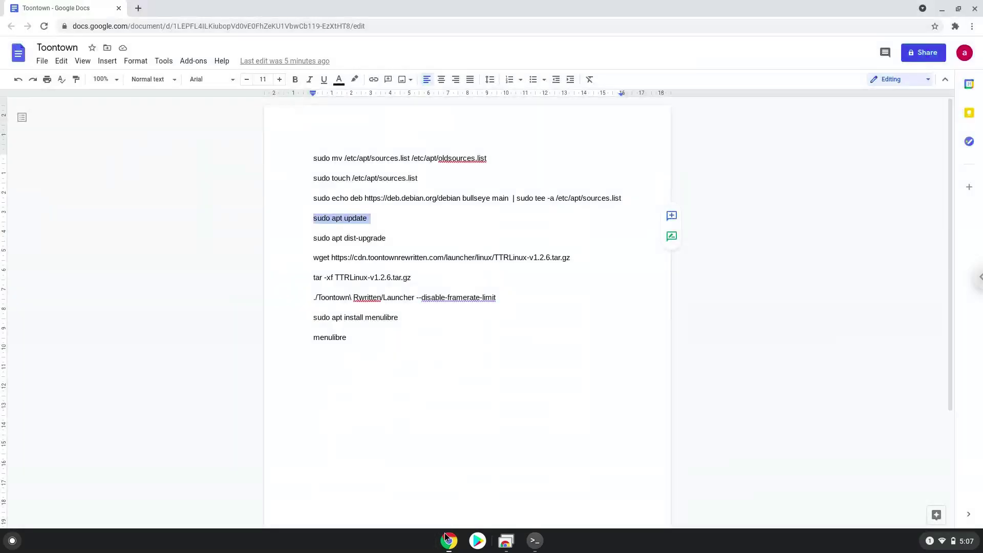
triple_click(375, 238)
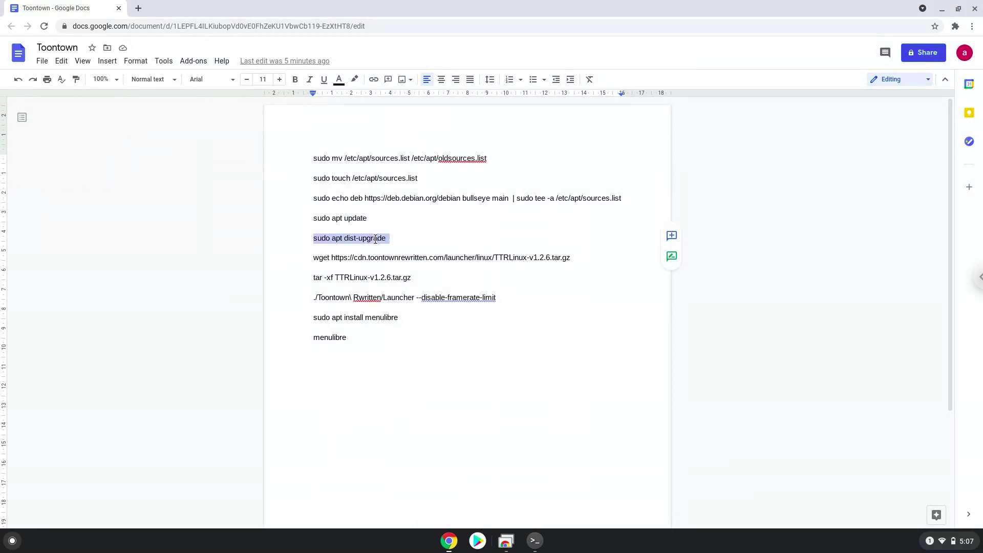
right_click(375, 239)
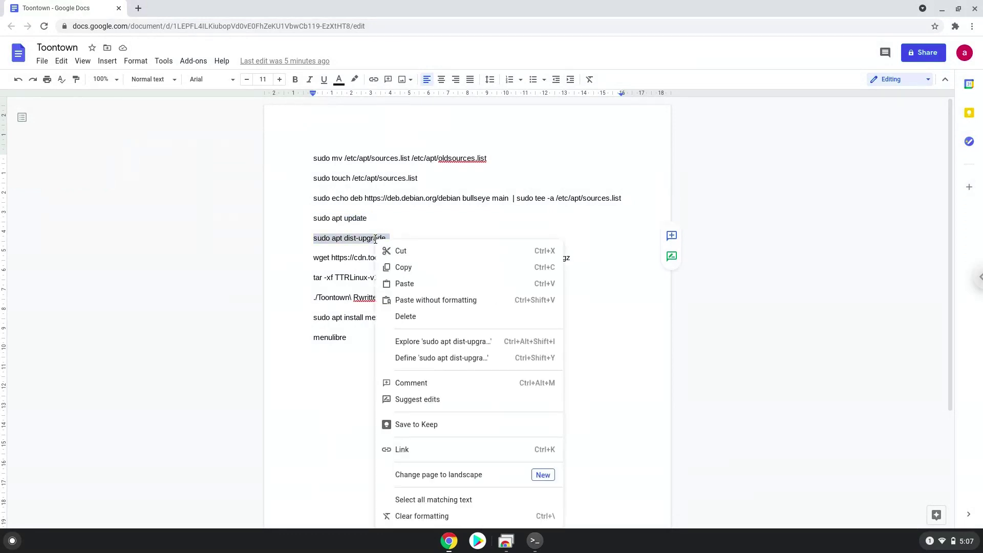
left_click(402, 267)
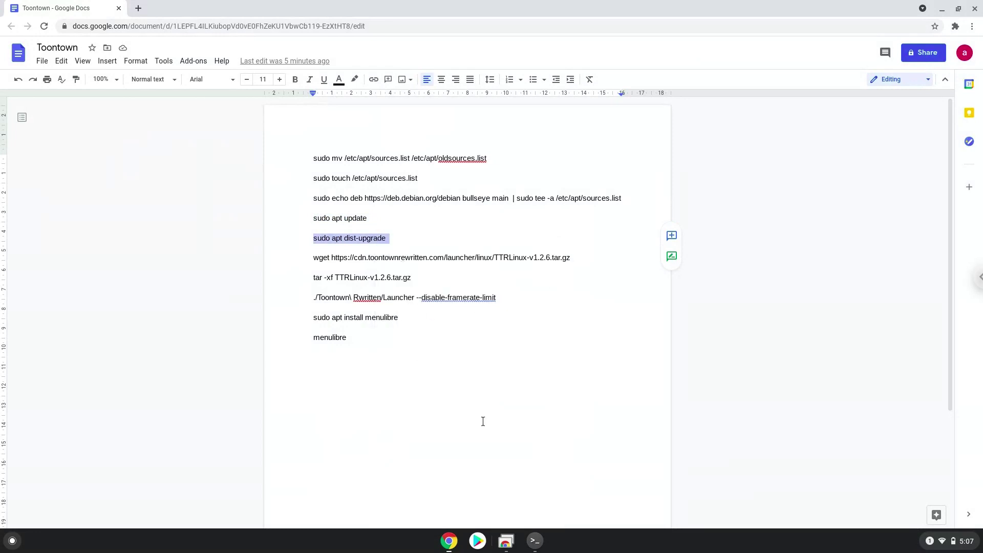
left_click(534, 542)
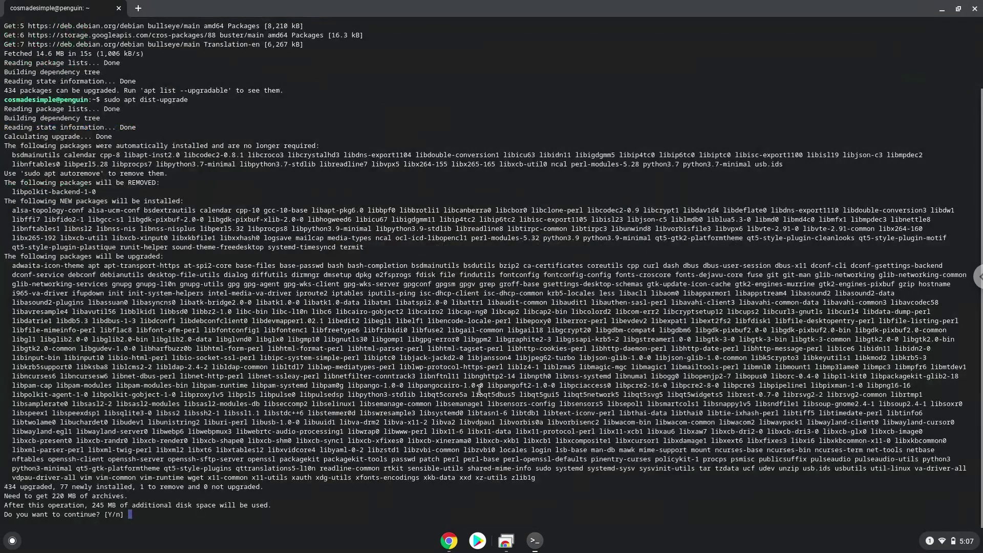
- Confirm the 434-package upgrade and accept the package configuration prompt
key("Return")
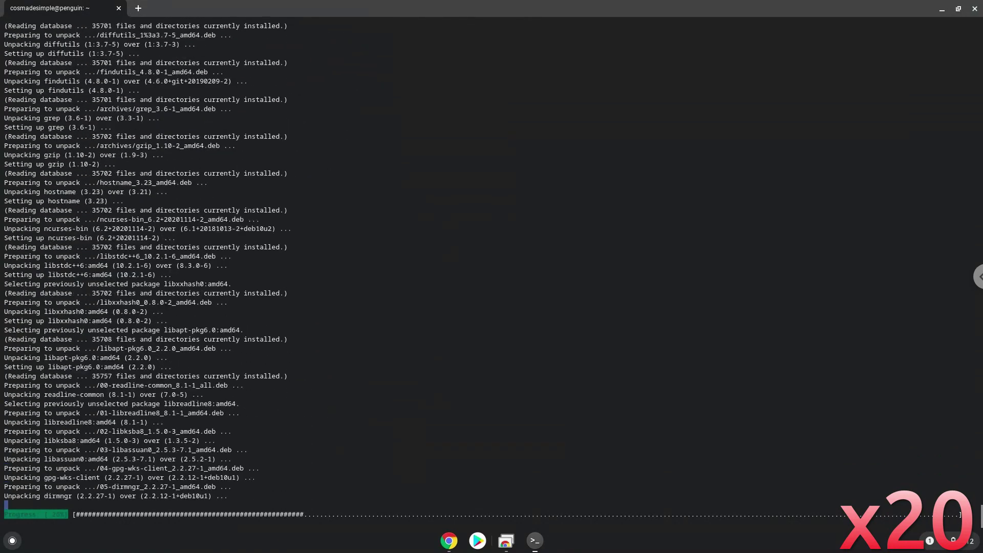
key("Return")
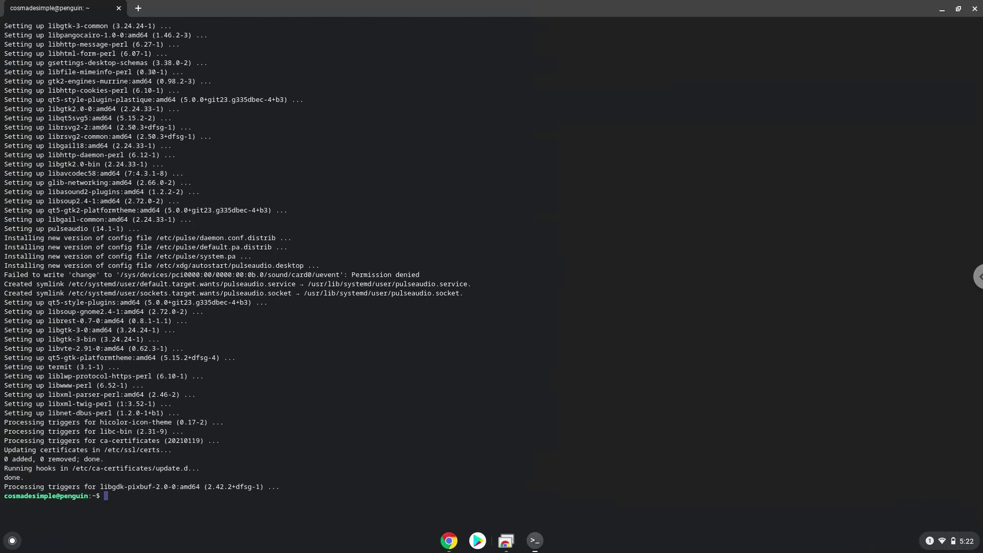
- Download TTRLinux-v1.2.6.tar.gz with the wget command from the notes
left_click(448, 541)
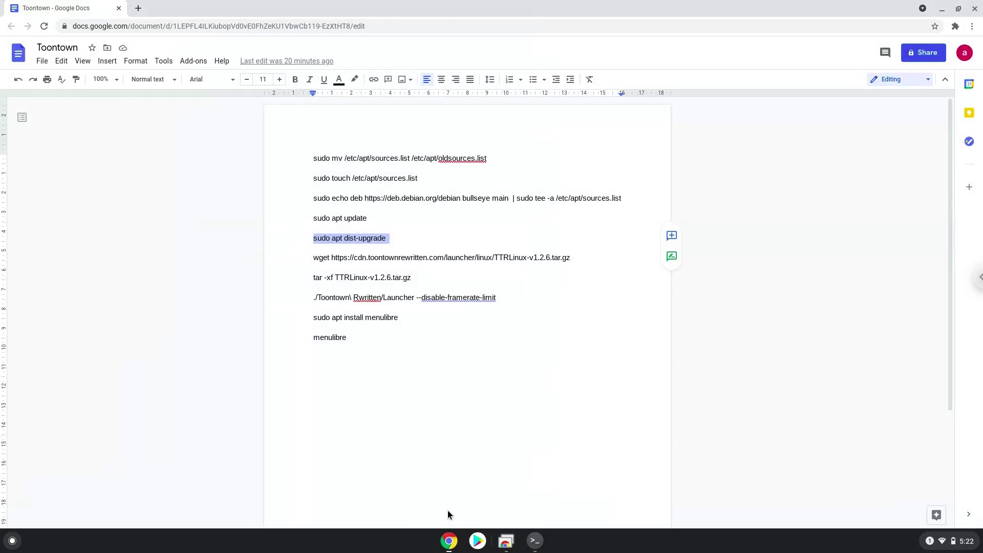
triple_click(430, 259)
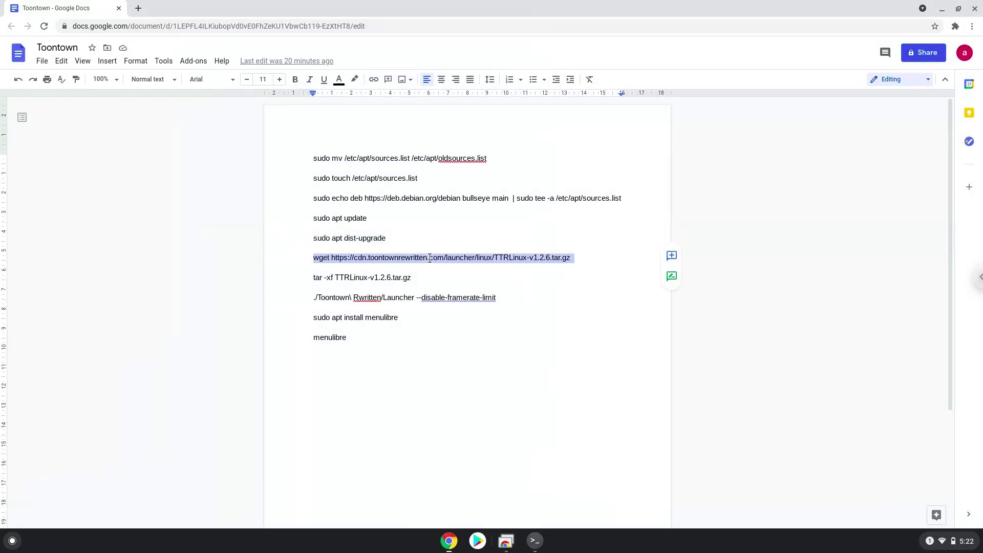
right_click(429, 258)
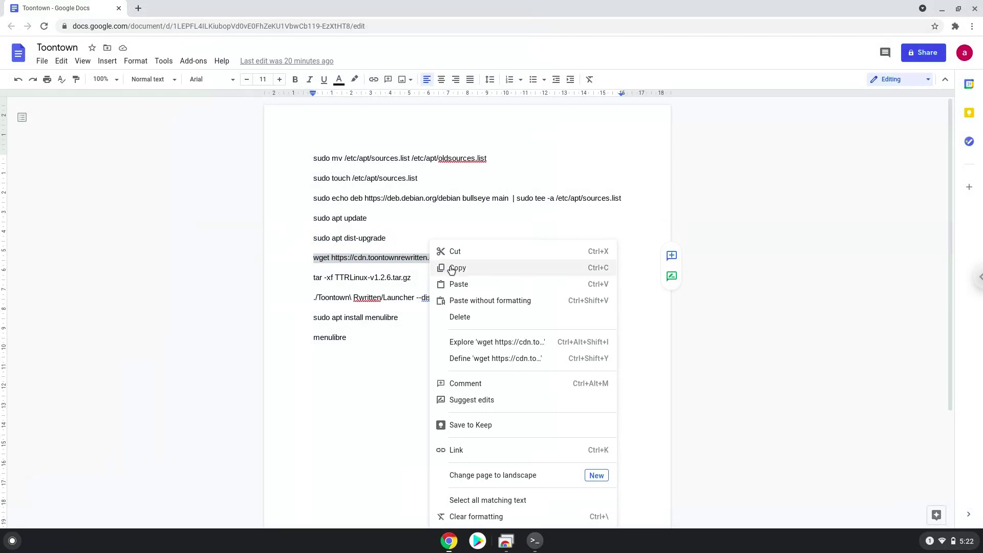
left_click(450, 268)
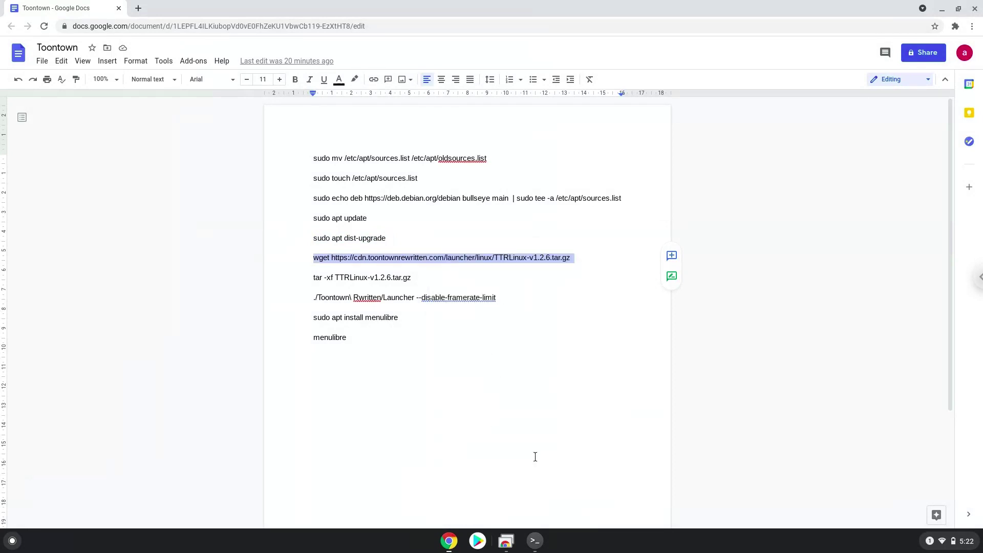
left_click(534, 542)
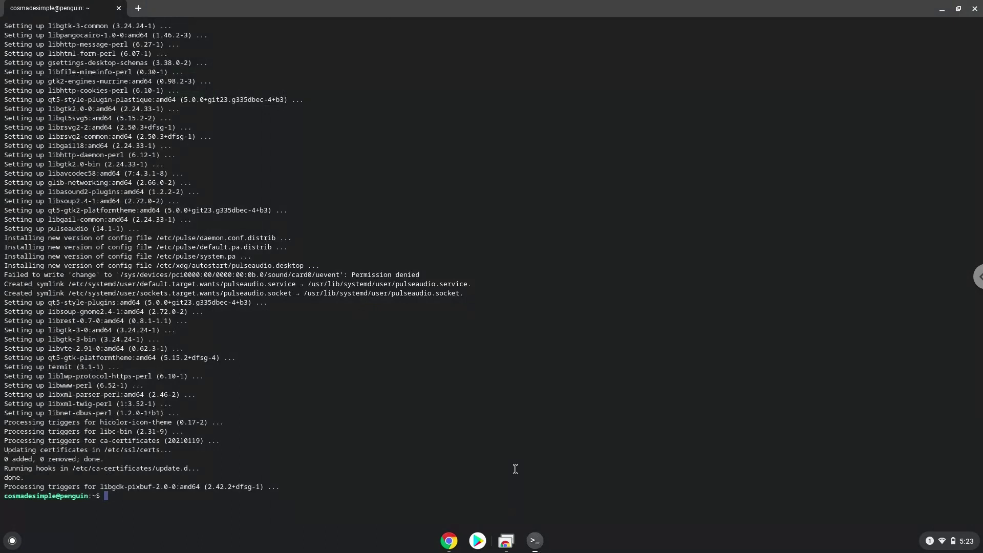
key("ctrl+shift+v")
key("Return")
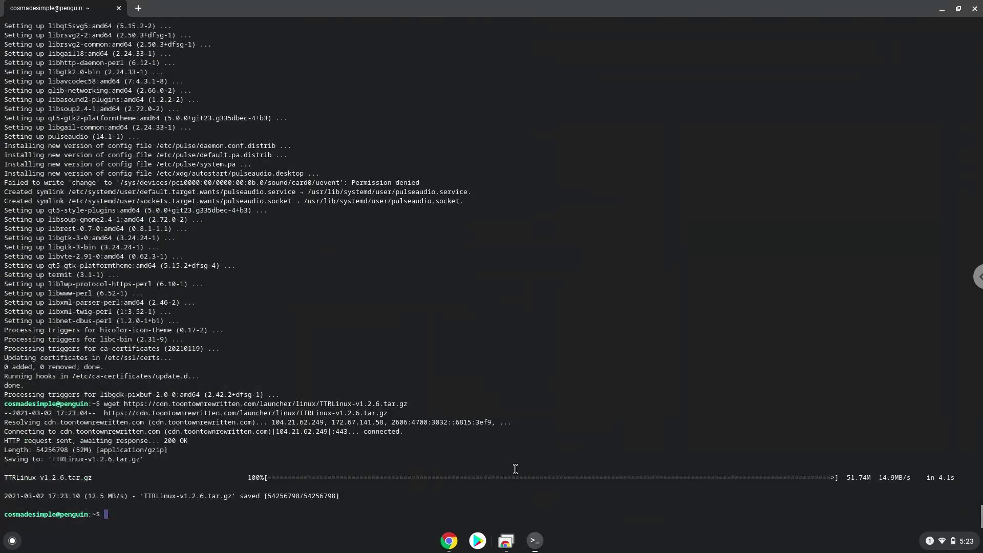
- Extract the downloaded archive with the tar -xf command
left_click(448, 541)
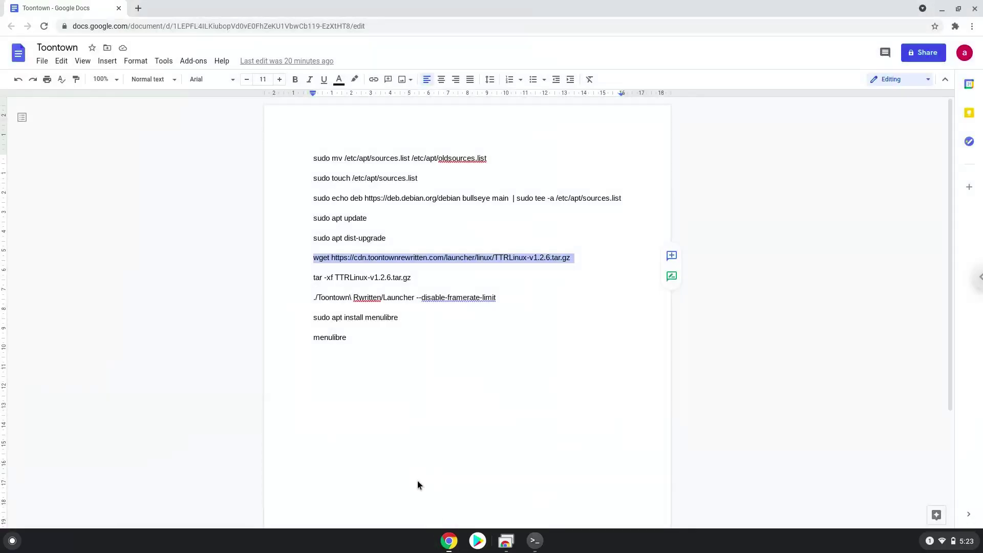
triple_click(349, 277)
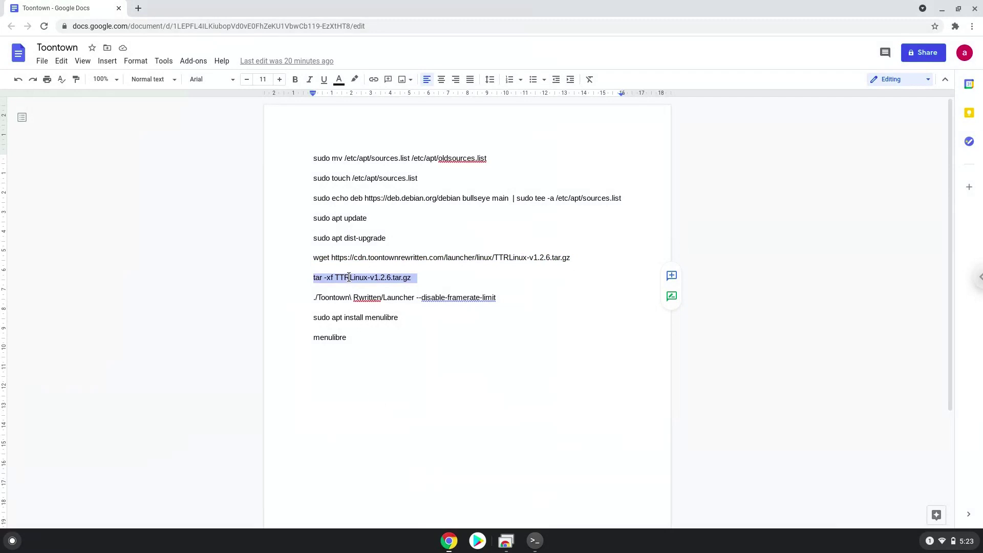
right_click(349, 277)
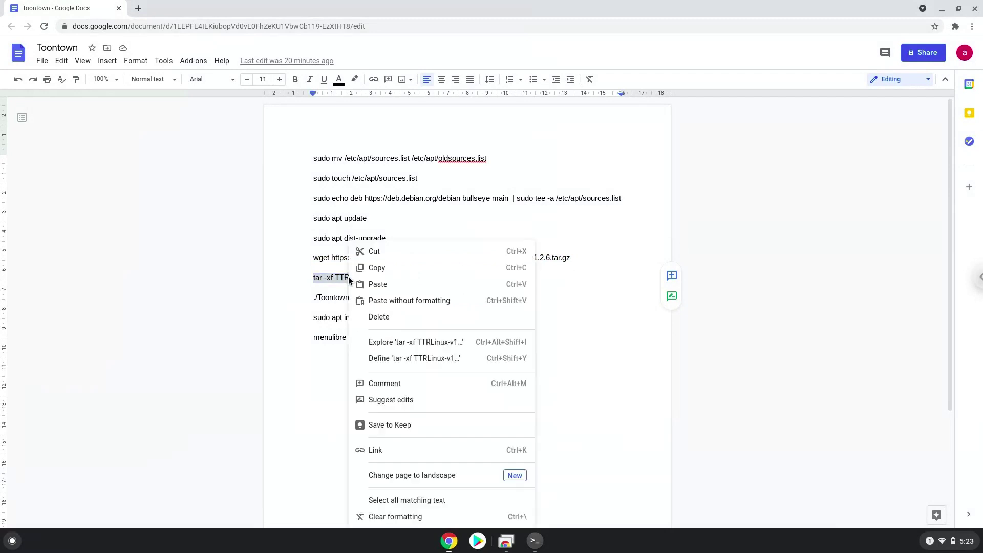
left_click(377, 270)
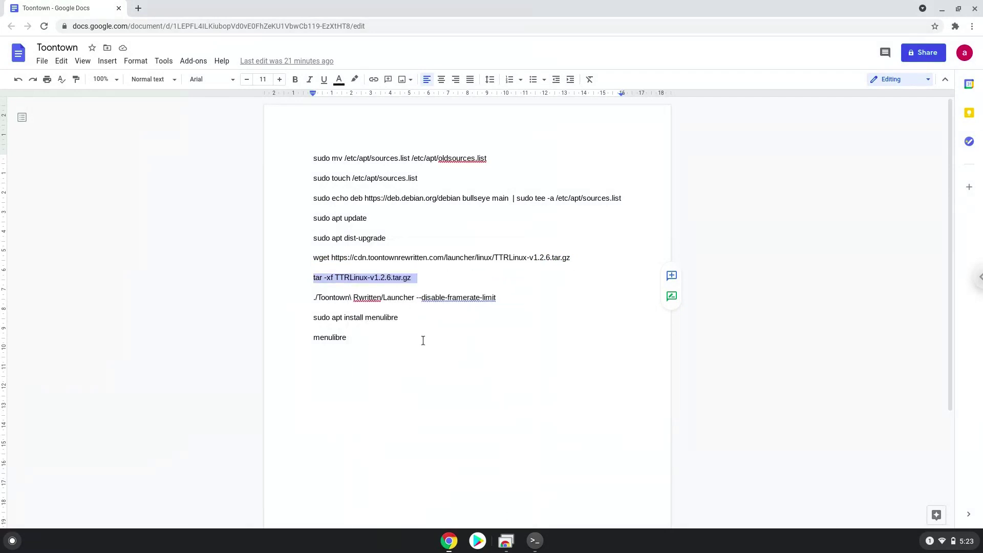
left_click(535, 541)
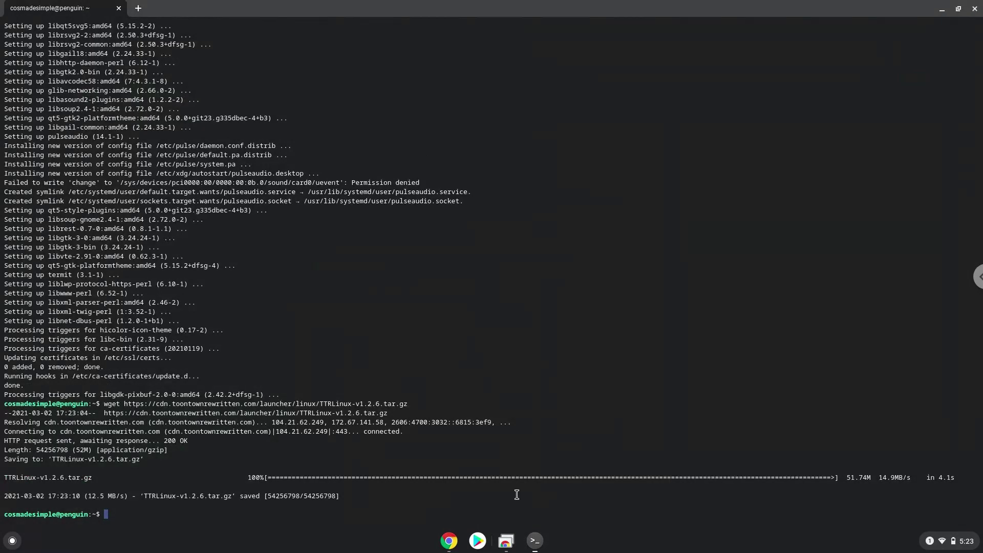
key("ctrl+shift+v")
key("Return")
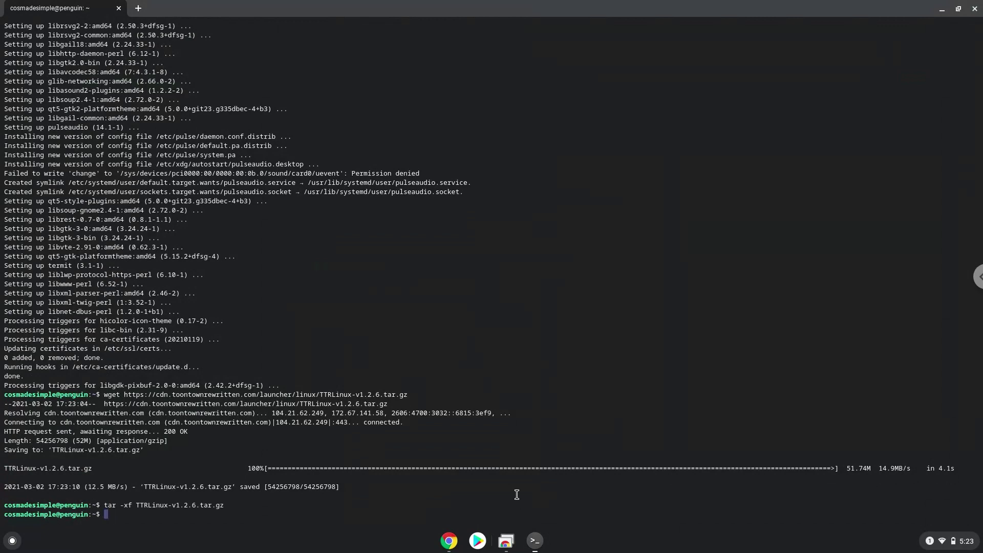
- Run the Toontown Rewritten Launcher command, then close the launcher once its 22 files download
left_click(449, 542)
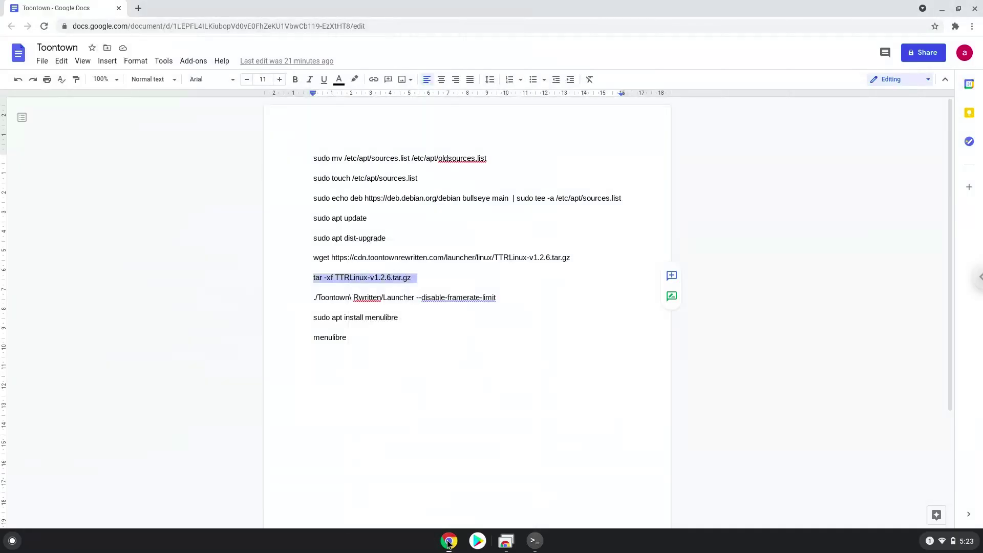
triple_click(367, 297)
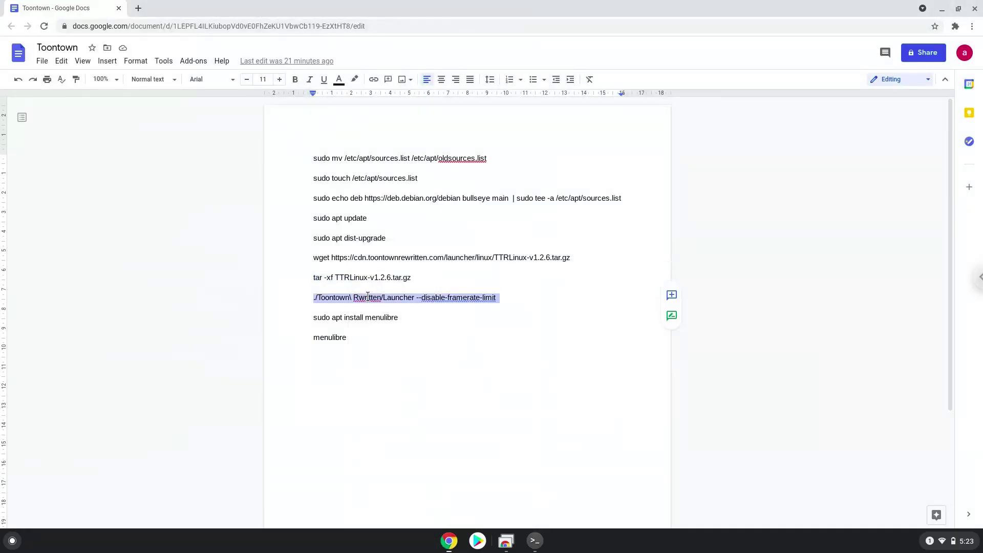
right_click(369, 300)
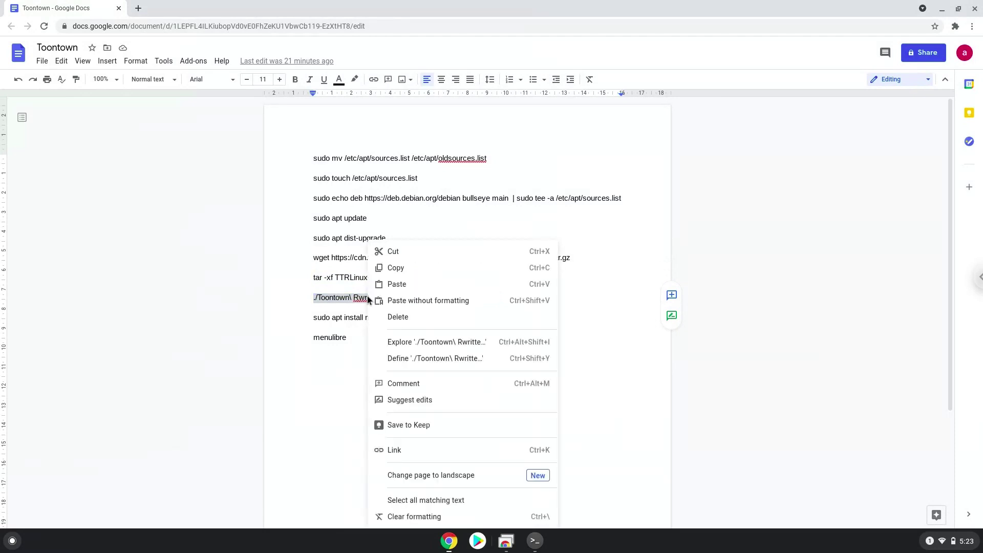
left_click(398, 268)
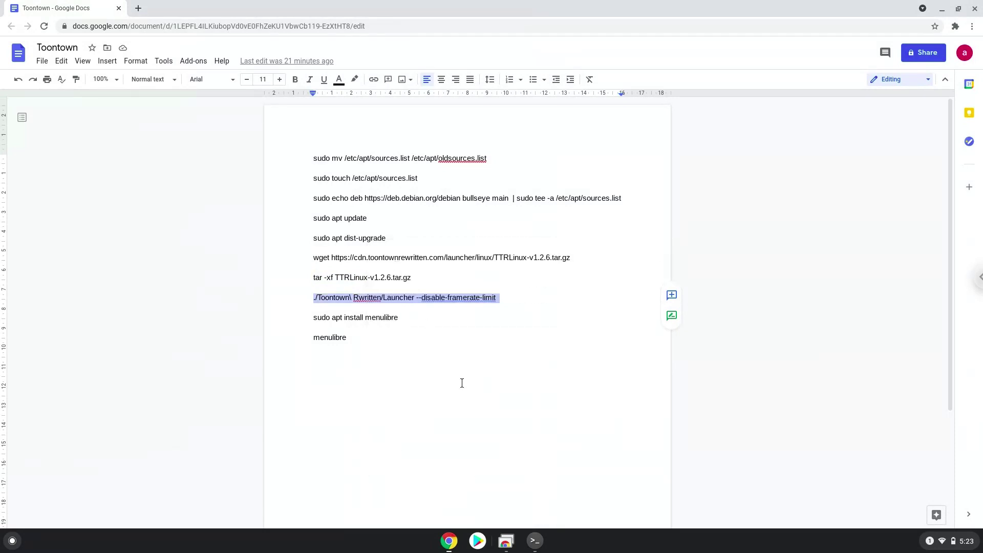
left_click(536, 542)
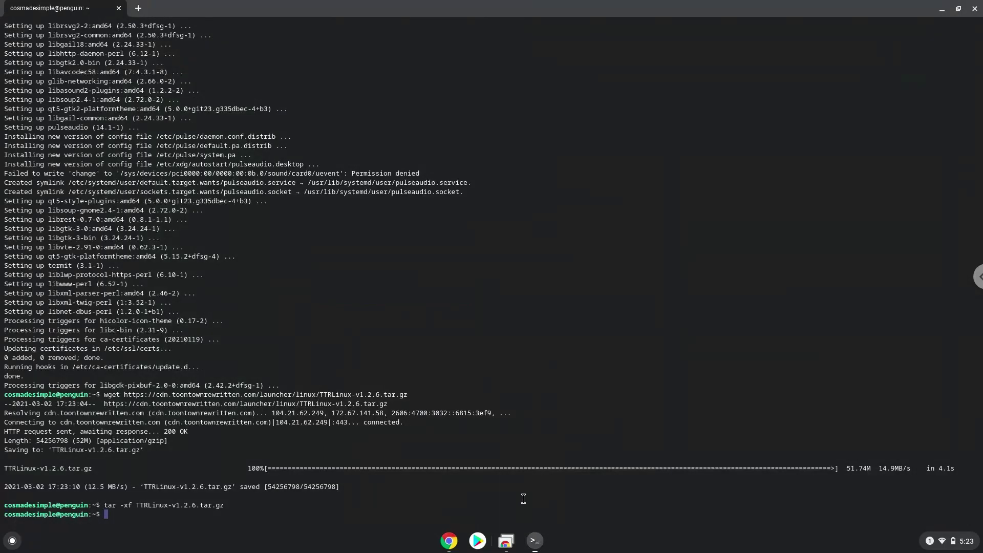
key("ctrl+shift+v")
key("Return")
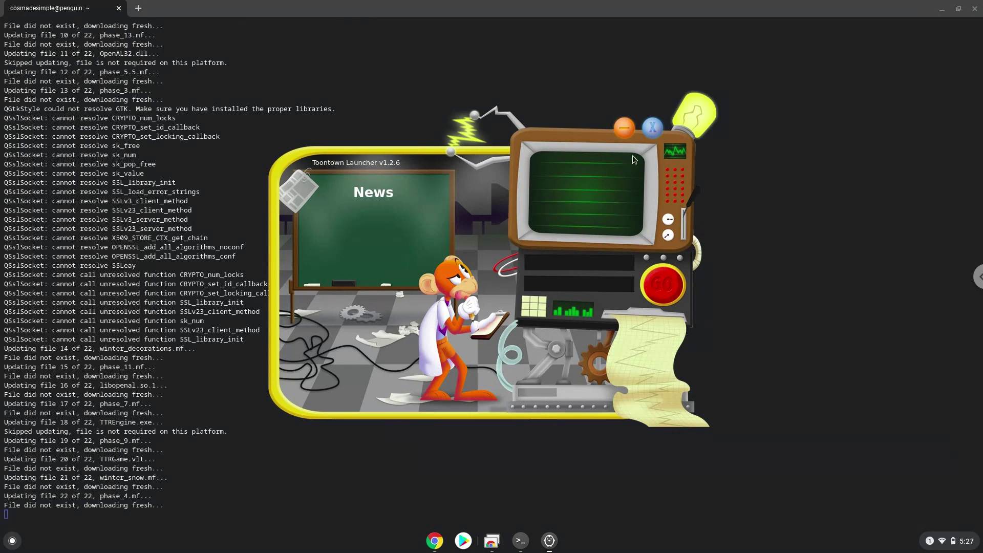
left_click(651, 129)
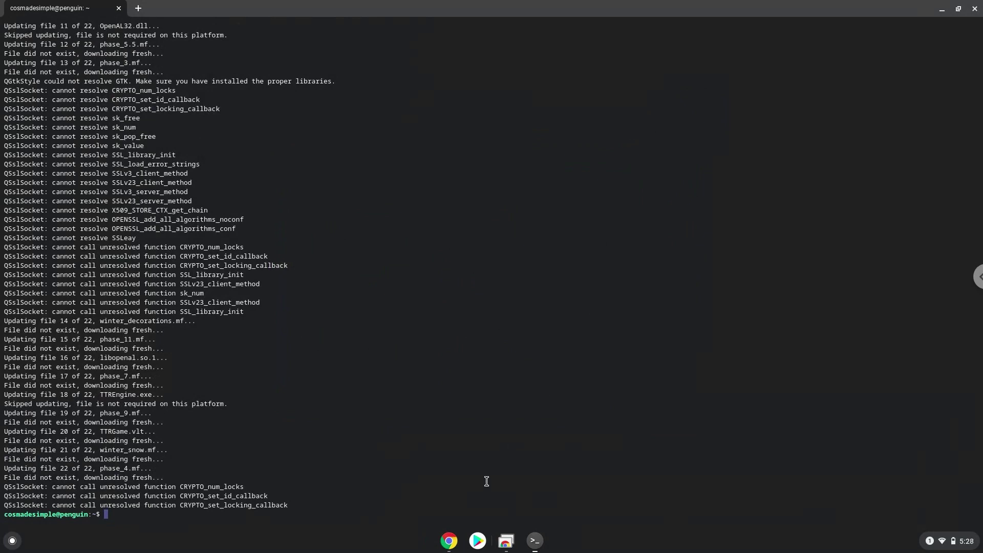
- Copy and run 'sudo apt install menulibre' from the notes
left_click(449, 541)
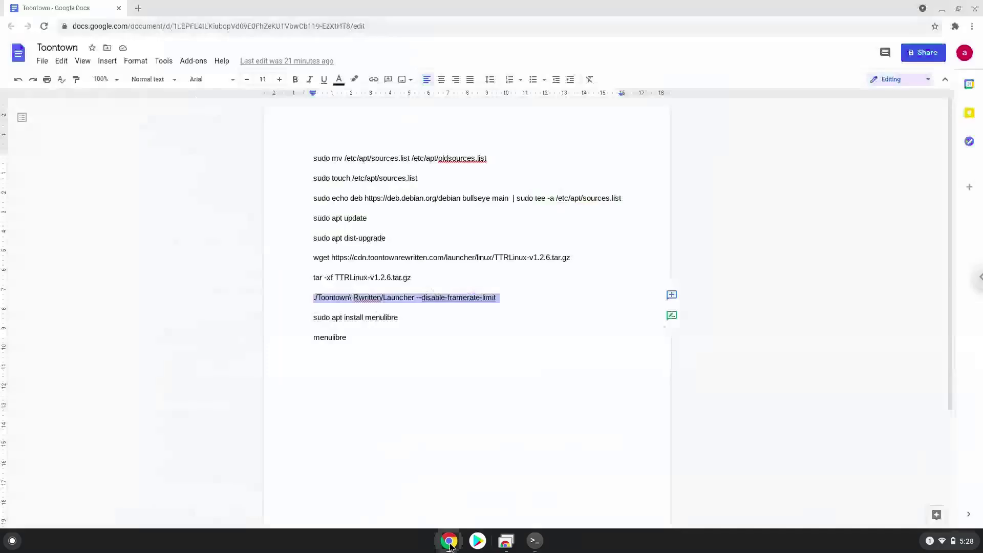
triple_click(363, 318)
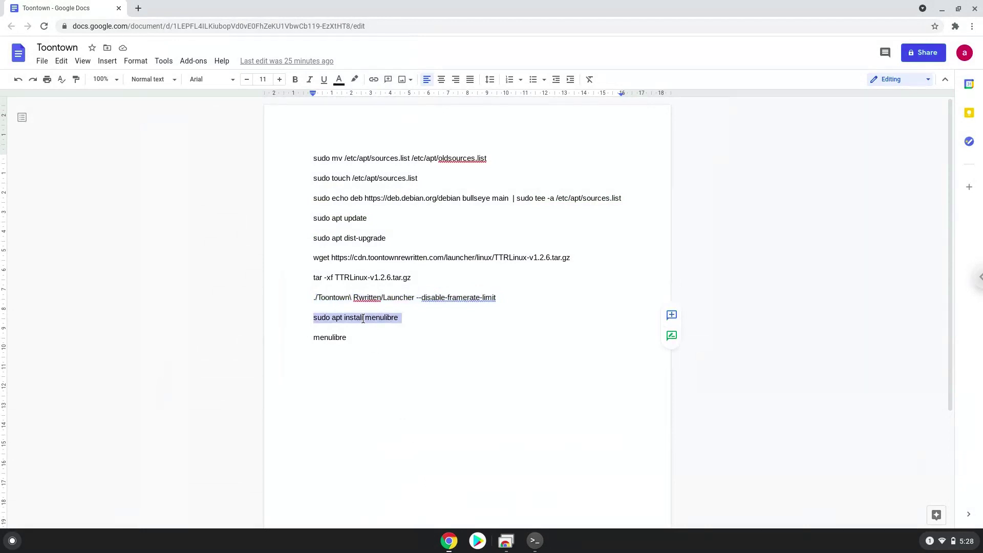
right_click(362, 318)
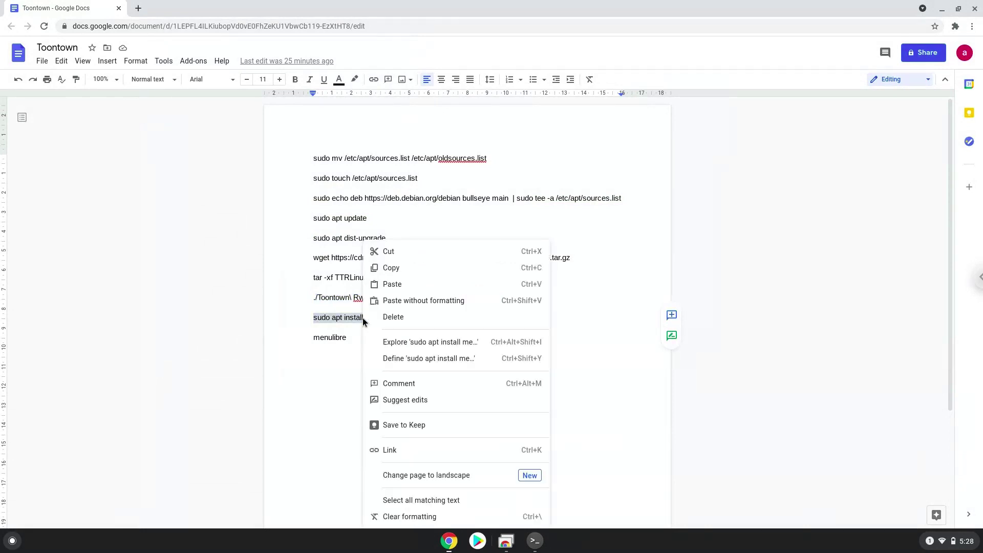
left_click(392, 268)
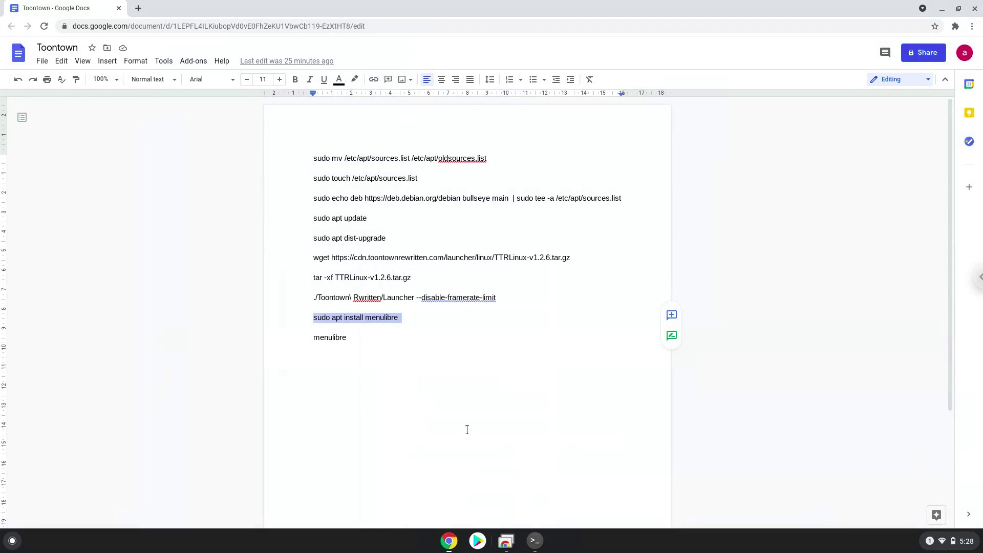
left_click(534, 541)
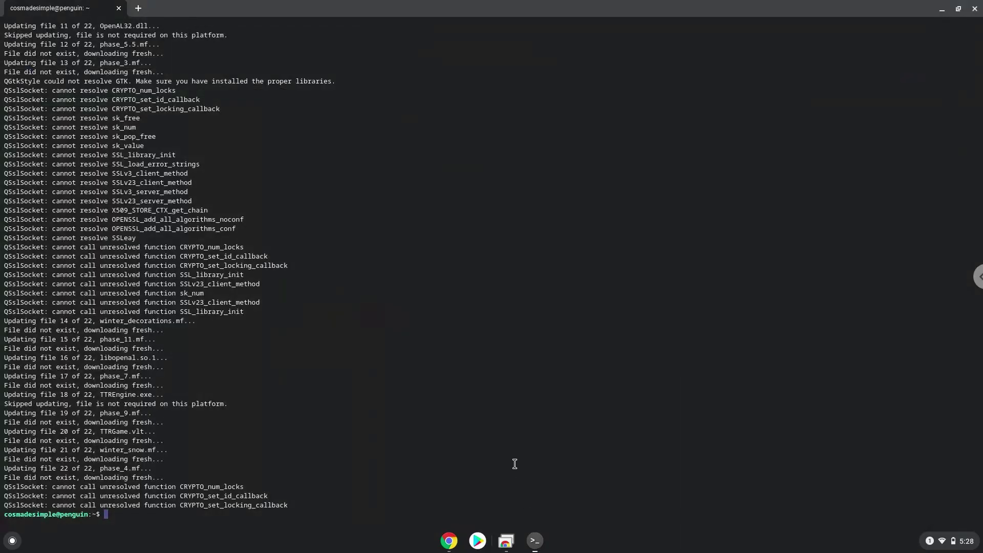
scroll(514, 463, "up", 1)
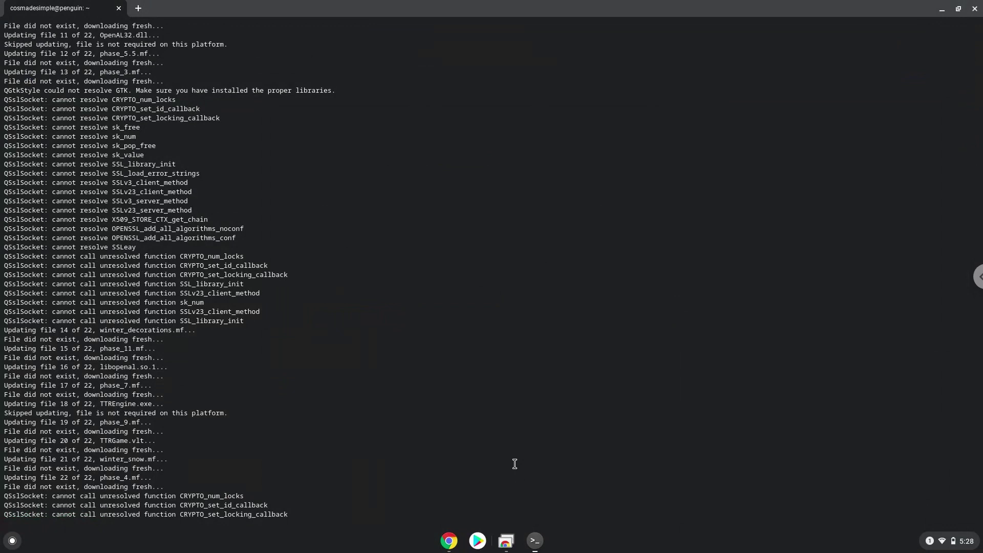
key("ctrl+shift+v")
key("Return")
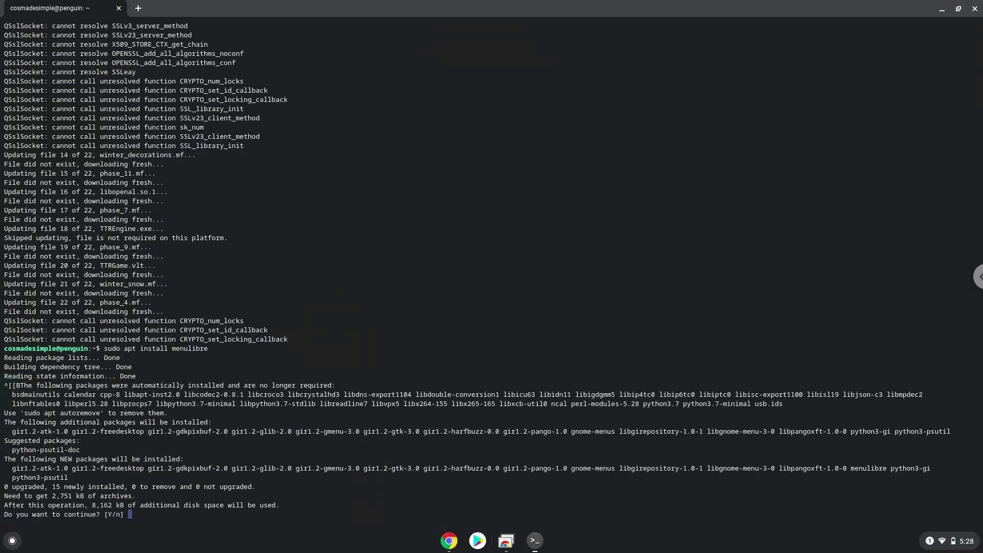
- Rerun the interrupted menulibre install and confirm it to install 15 packages
key("ctrl+c")
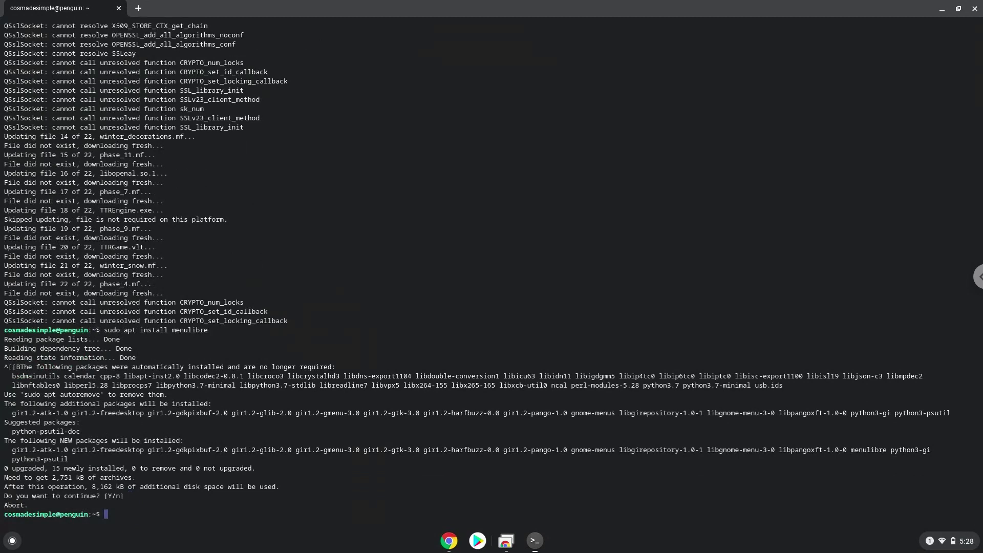
key("Up")
key("Return")
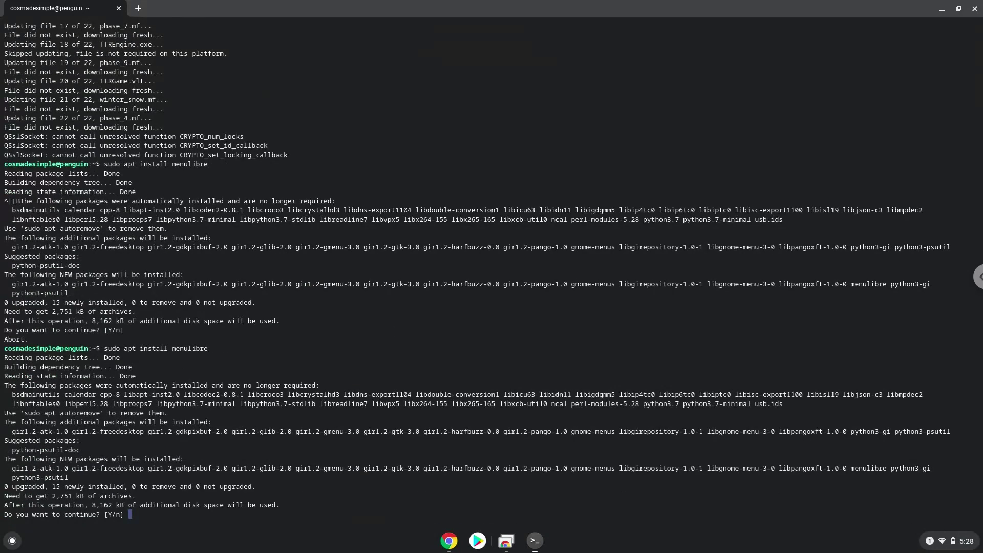
key("Return")
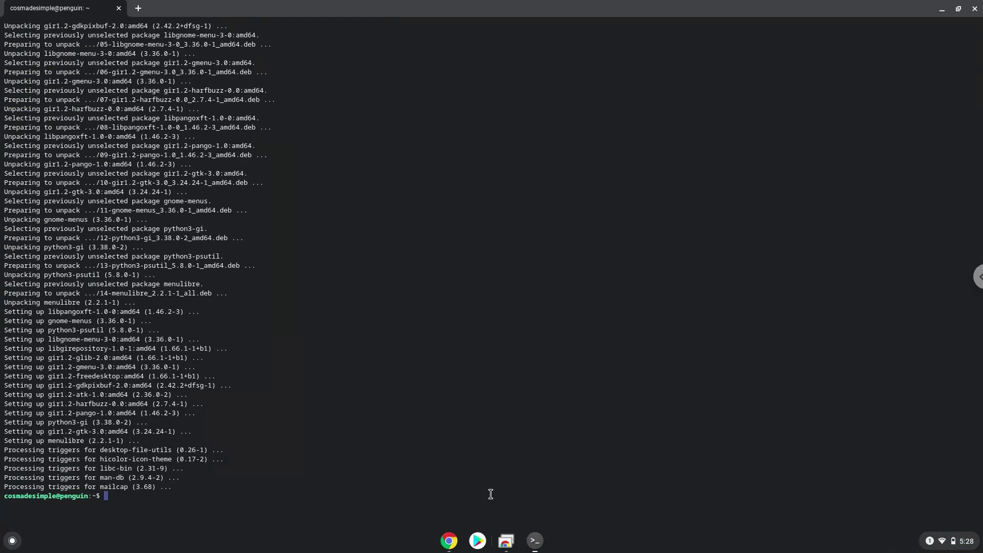
- Copy 'menulibre' from the Google Docs notes and run it at the terminal prompt
left_click(449, 541)
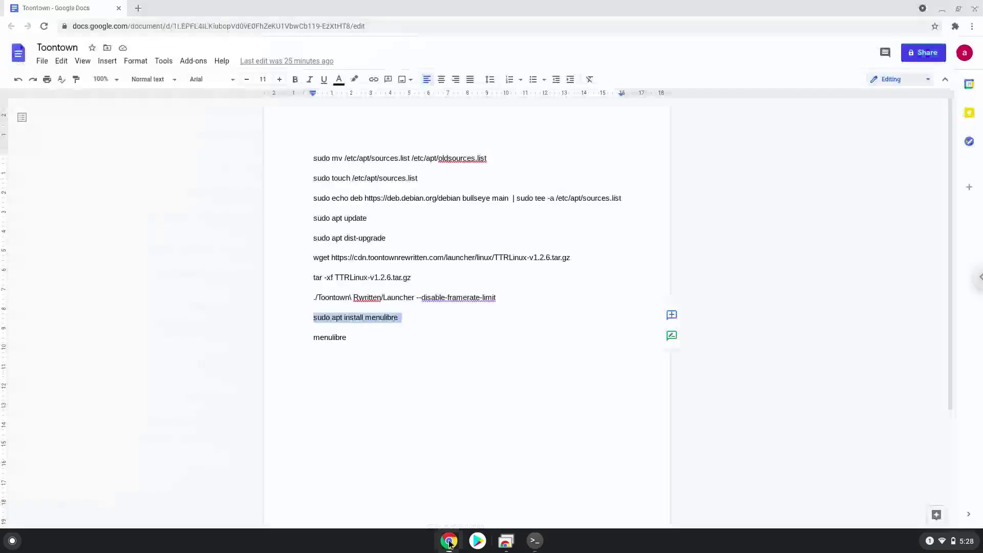
double_click(331, 337)
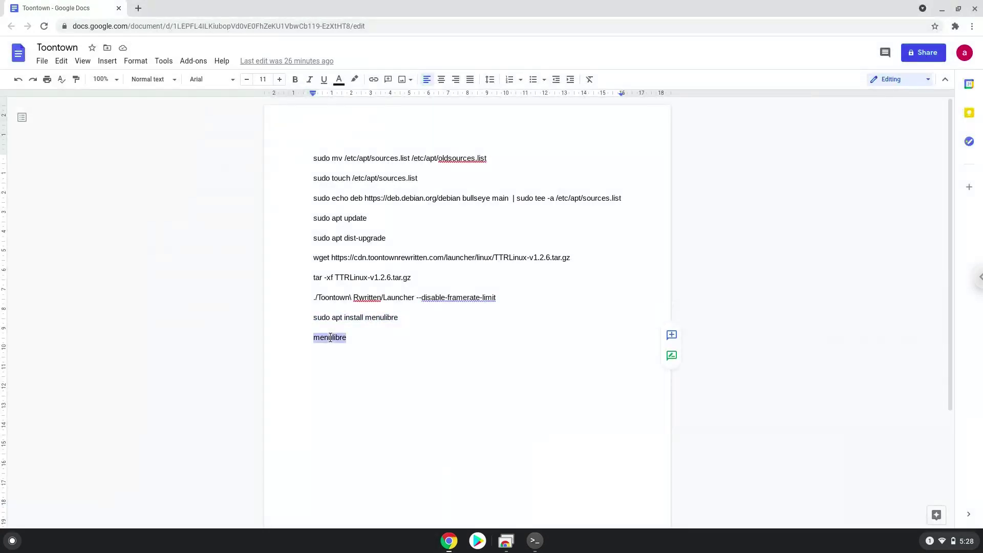
right_click(330, 337)
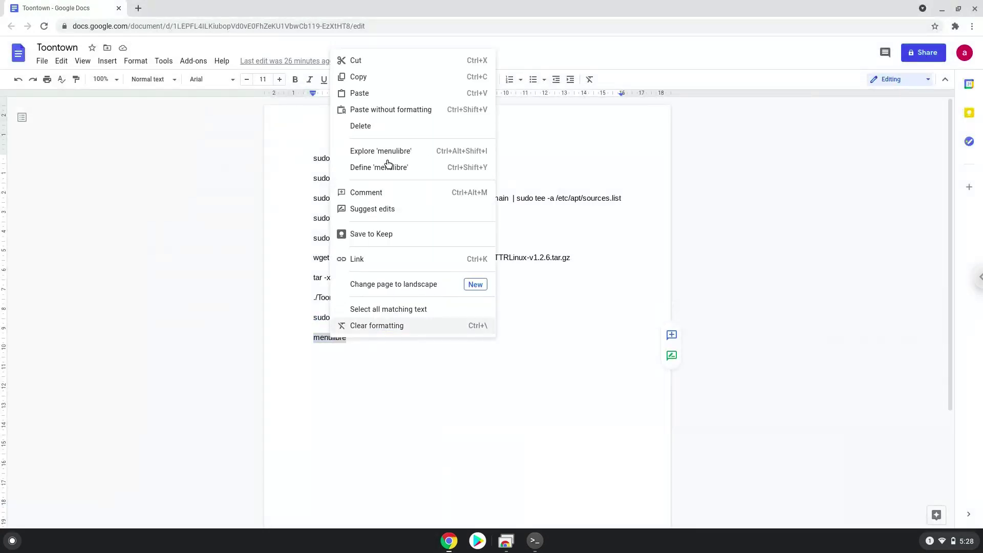
left_click(393, 78)
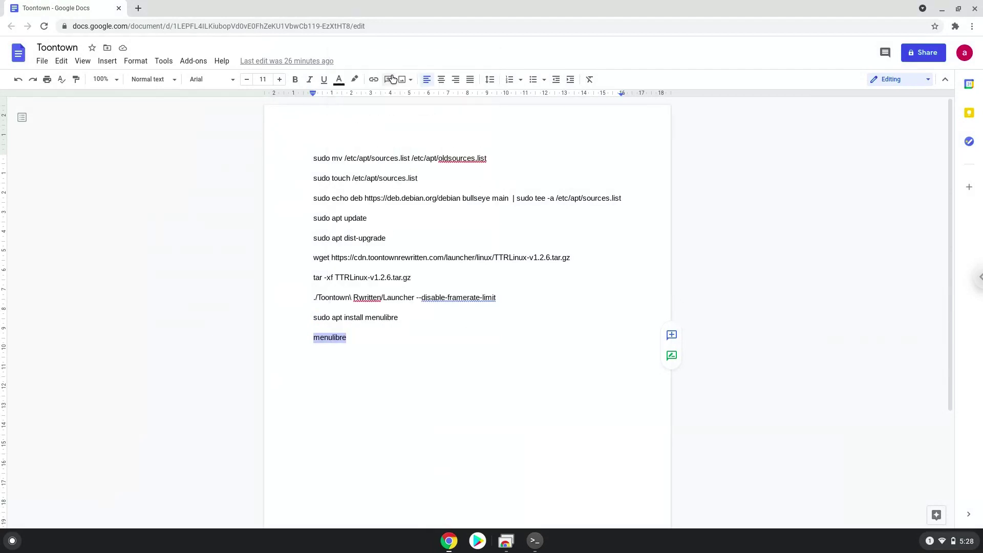
left_click(536, 541)
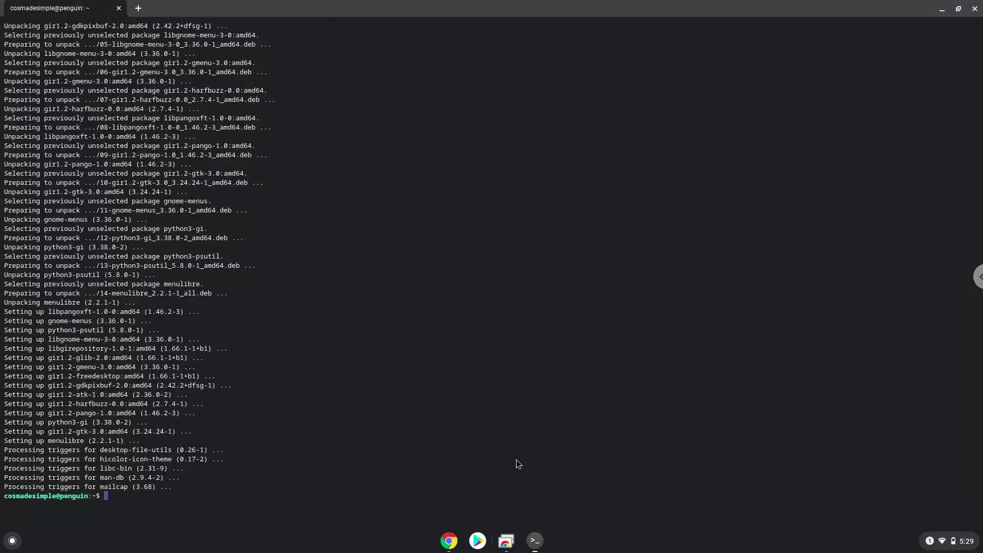
key("ctrl+shift+v")
key("Return")
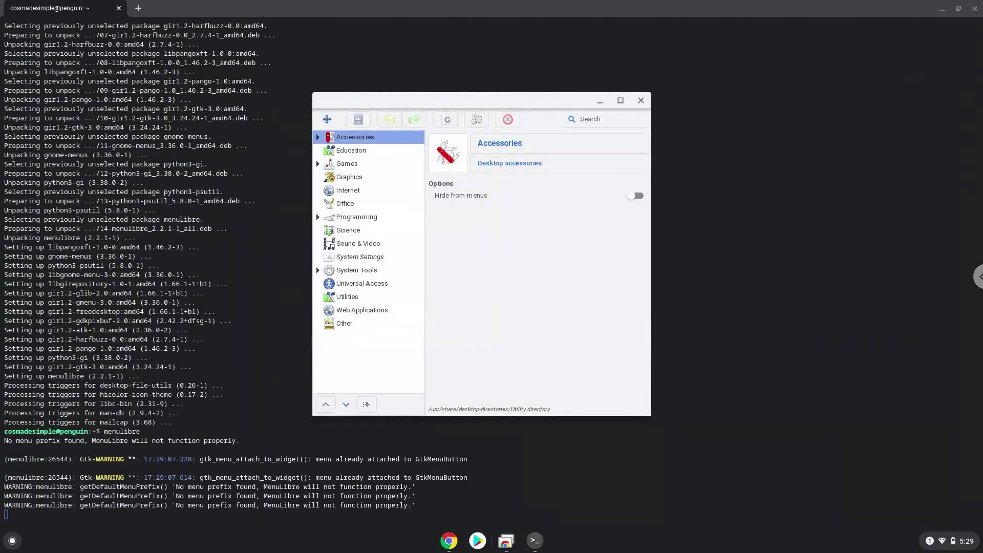
- Add a new launcher named Toontown under the Games category
left_click(341, 163)
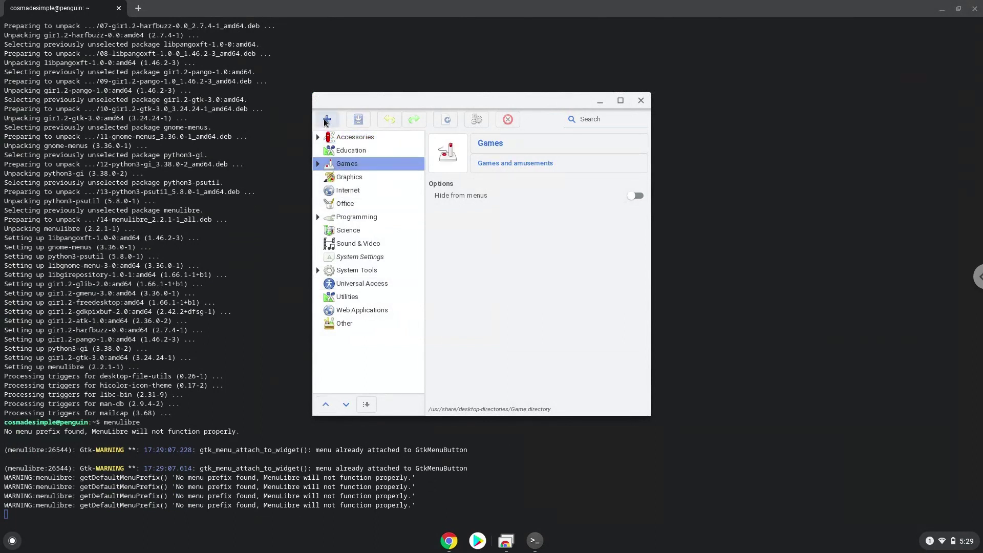
left_click(326, 122)
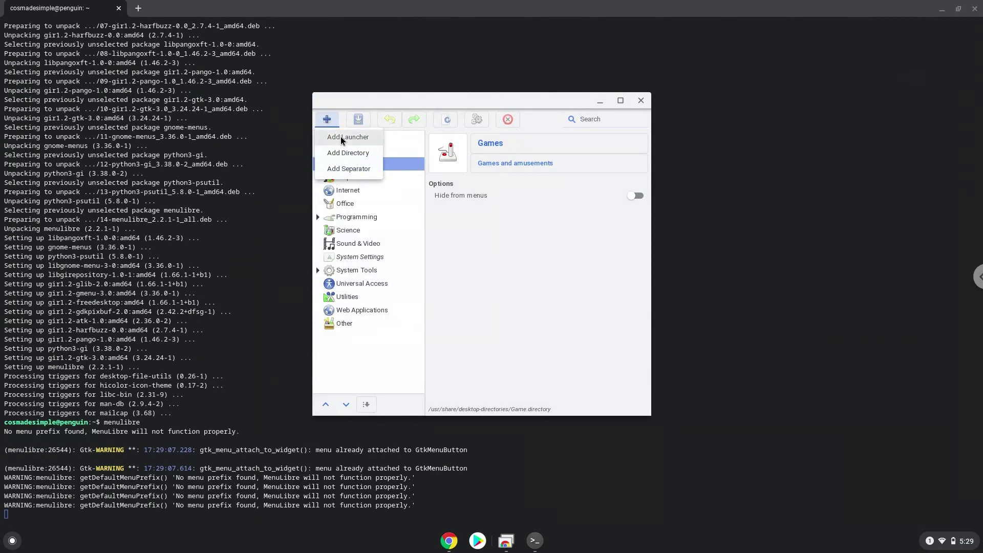
left_click(341, 139)
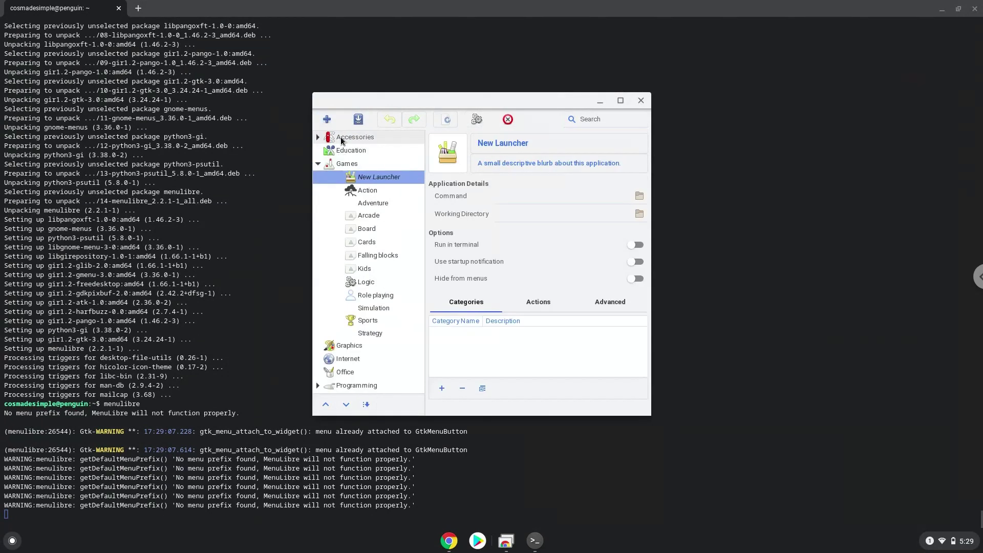
left_click(495, 143)
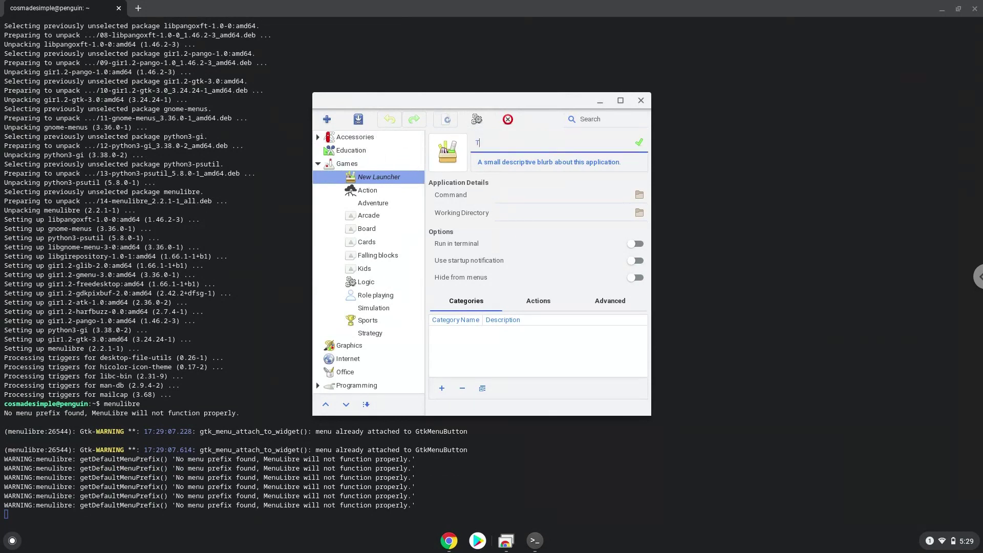
type("Toontown")
left_click(640, 142)
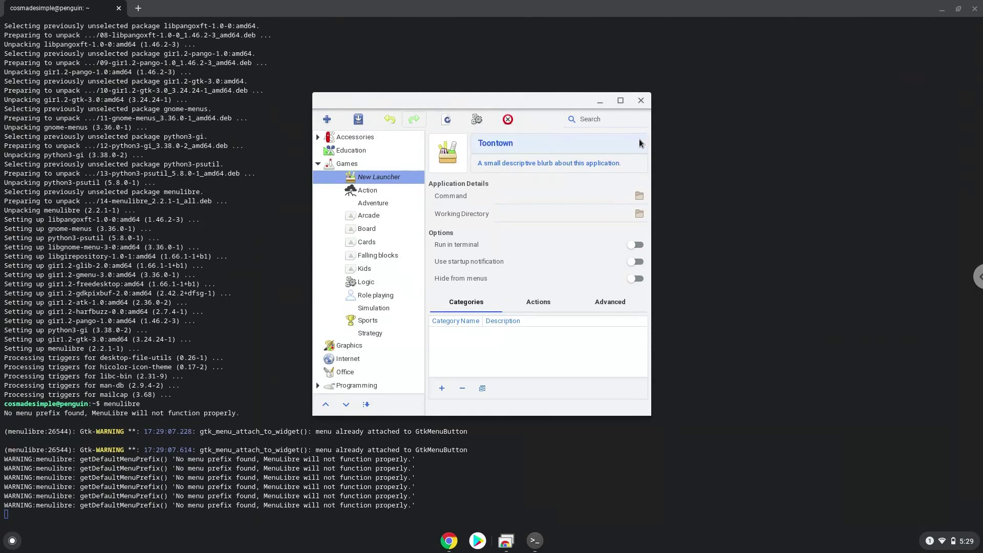
- Set the launcher command to Toontown Rewritten/Launcher and save the launcher
left_click(640, 198)
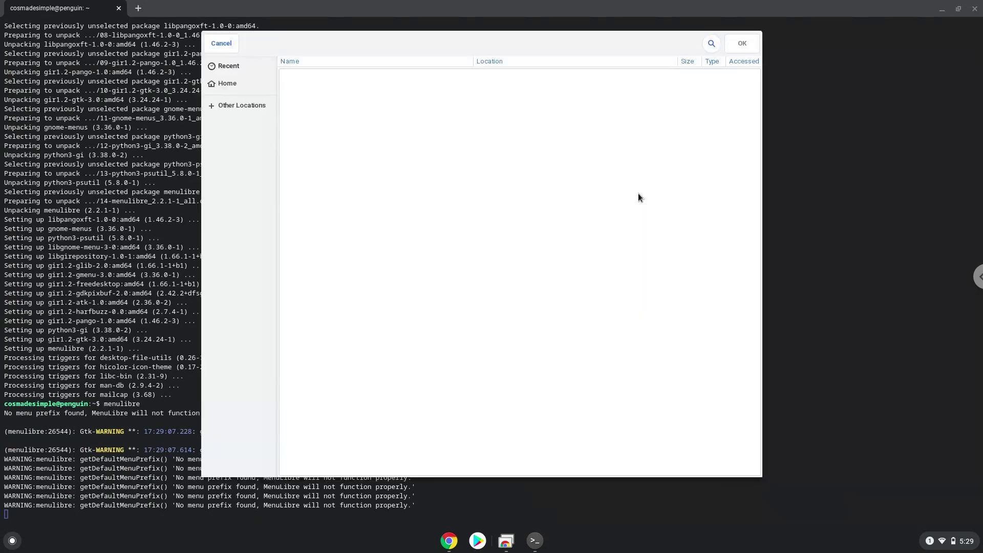
left_click(240, 83)
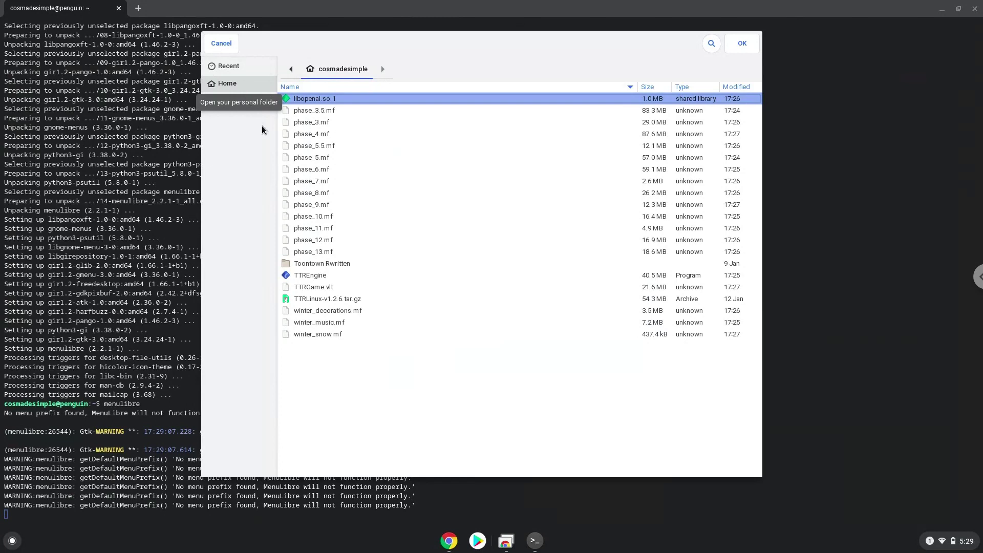
double_click(343, 267)
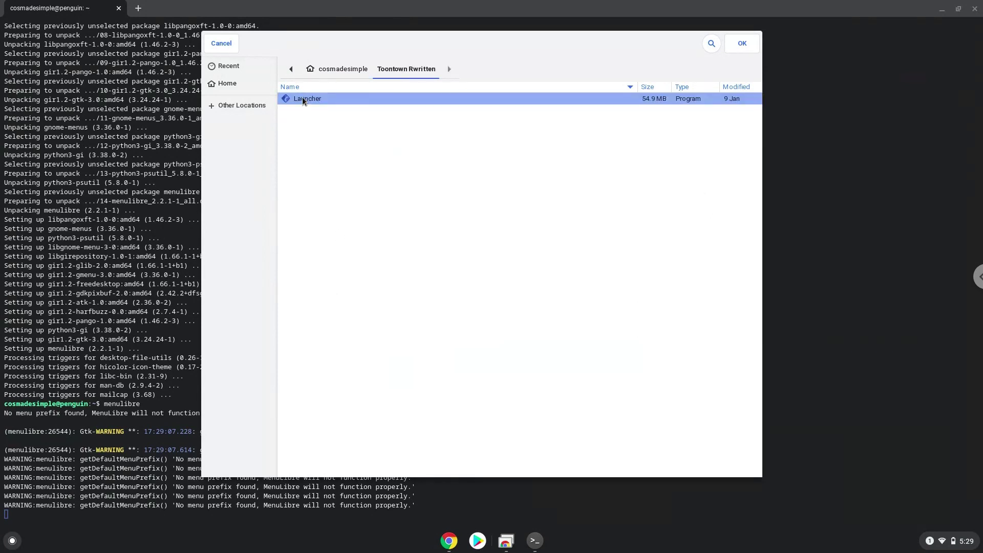
left_click(302, 99)
double_click(302, 97)
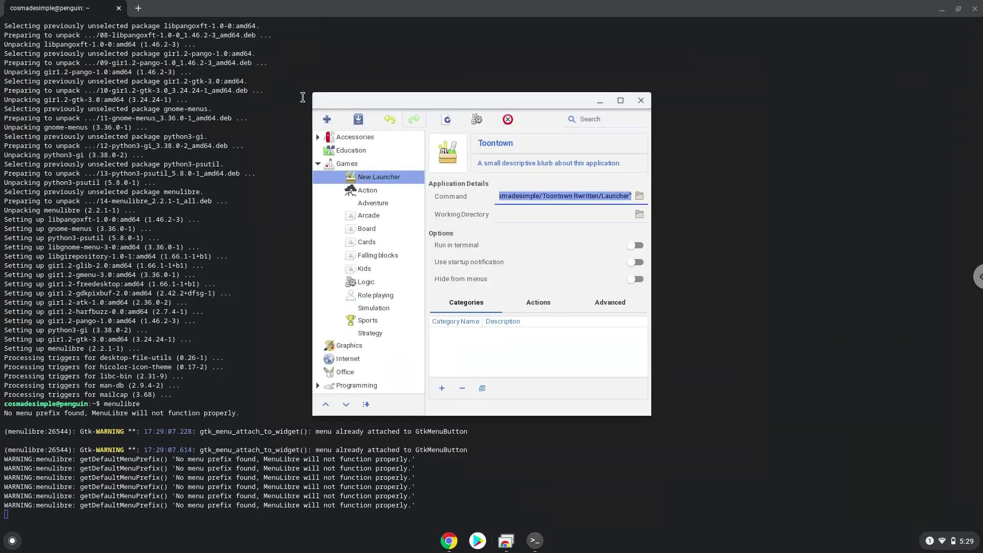
left_click(358, 121)
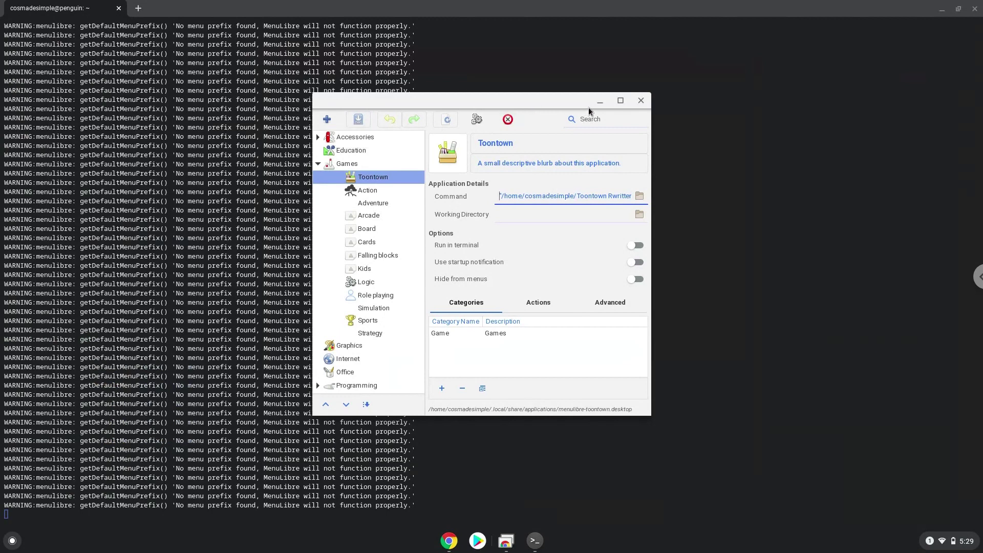
- Close MenuLibre, the Terminal (confirming Leave) and the Google Docs Chrome window
left_click(642, 101)
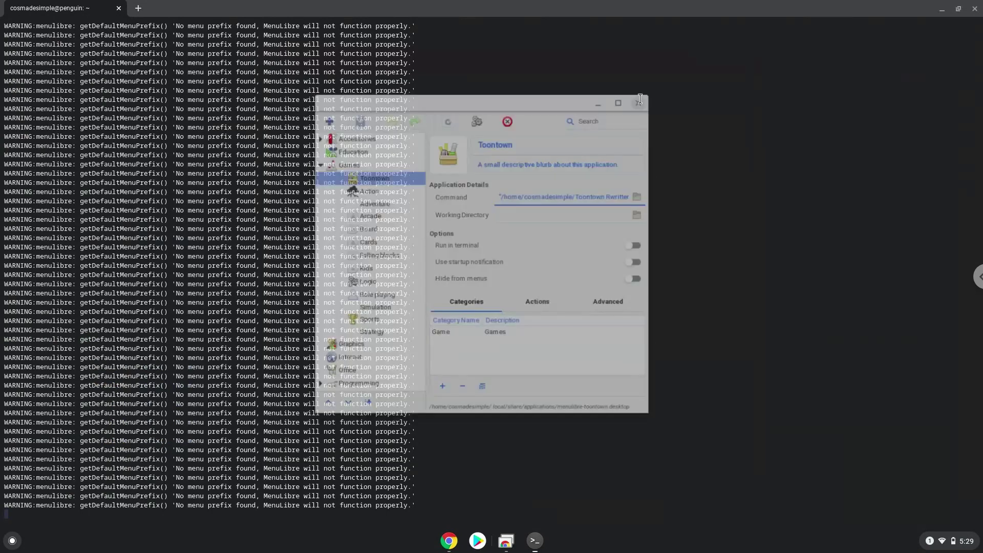
left_click(975, 9)
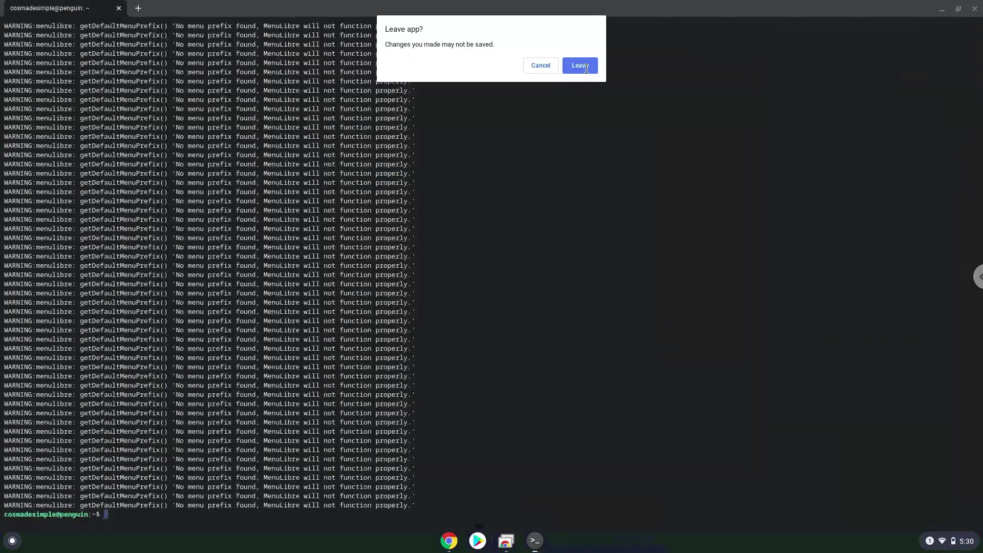
left_click(581, 65)
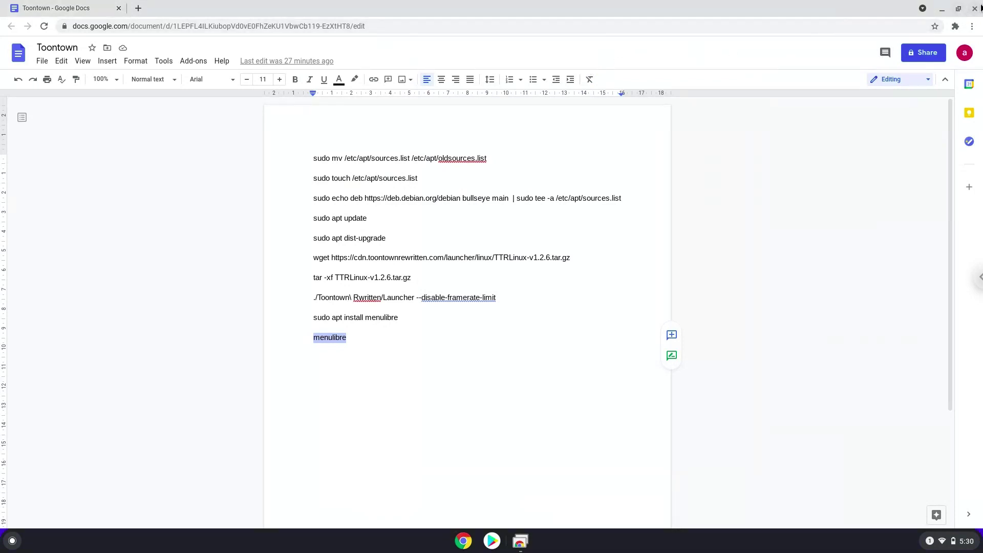
left_click(975, 9)
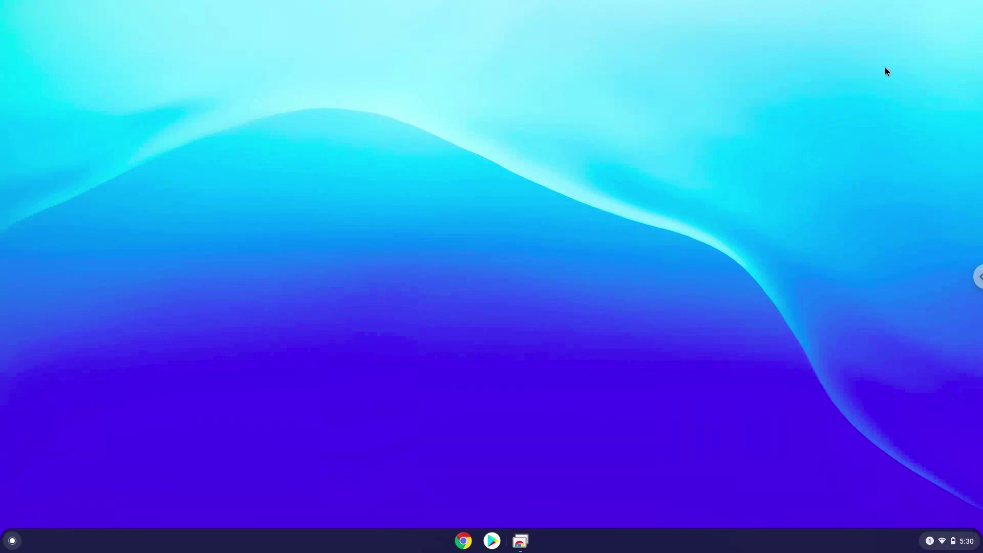
- Launch Toontown from the Linux apps folder on page 2 of the app launcher
left_click(13, 541)
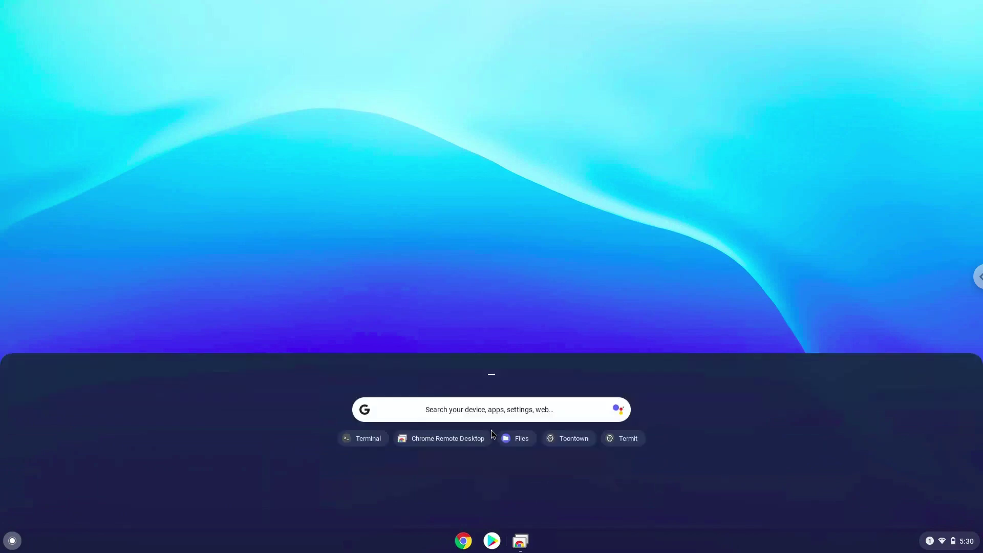
left_click(491, 429)
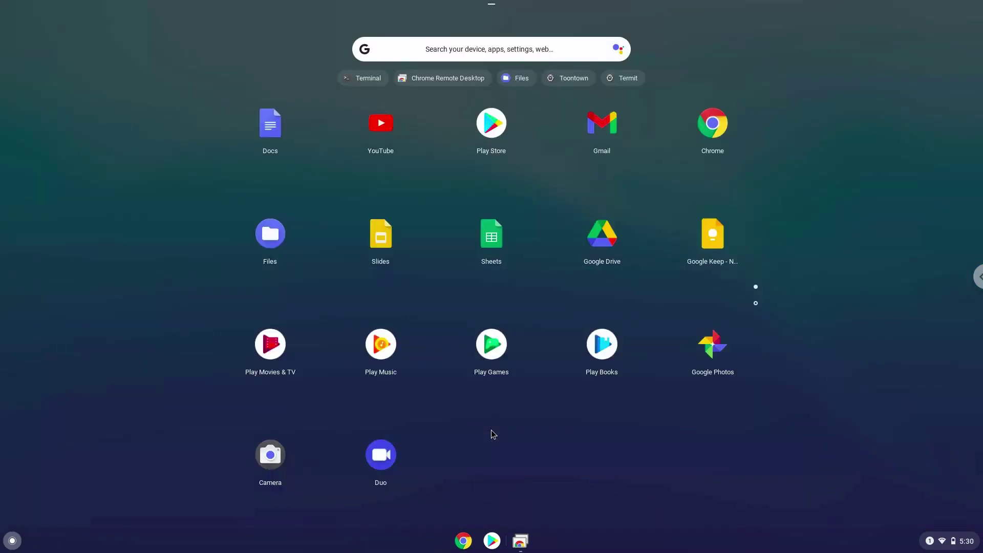
left_click(755, 303)
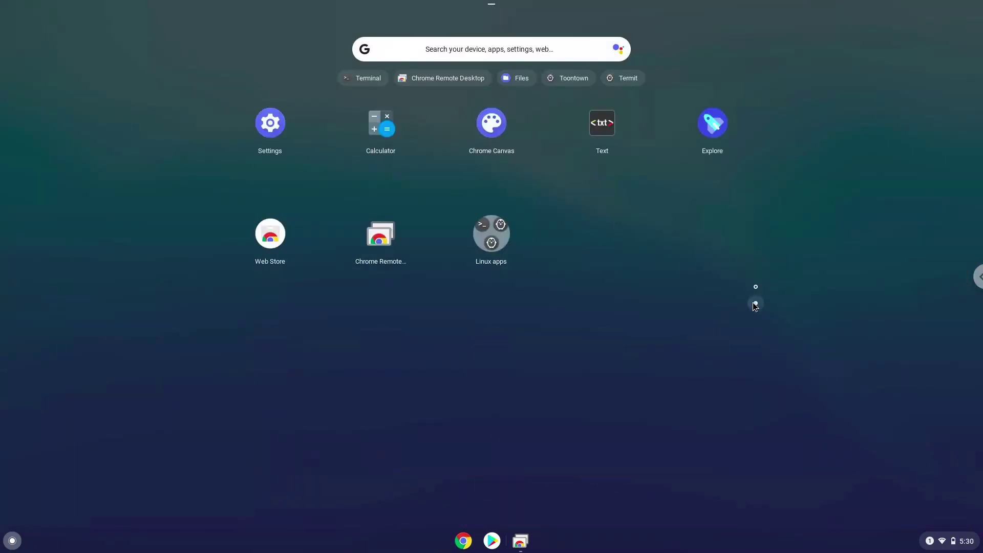
left_click(494, 245)
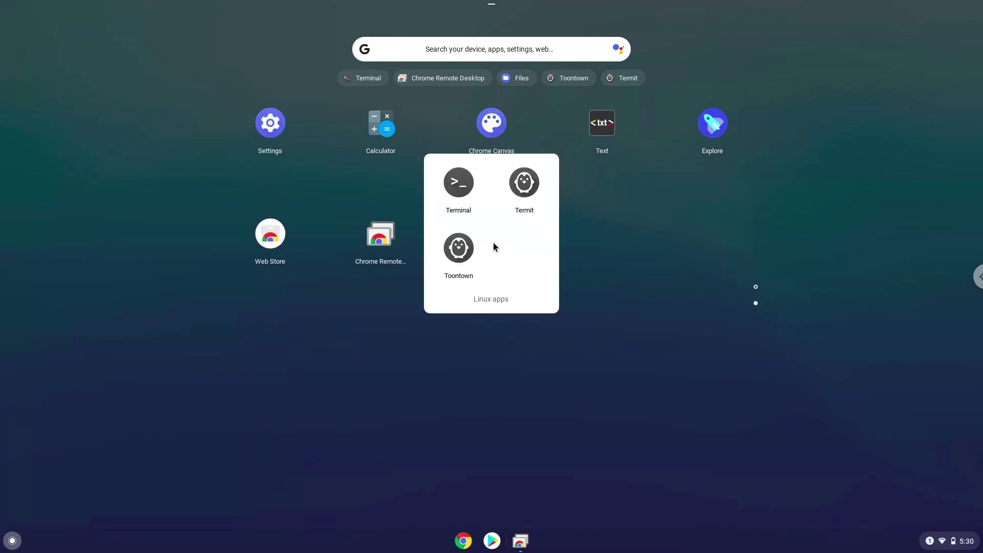
left_click(459, 255)
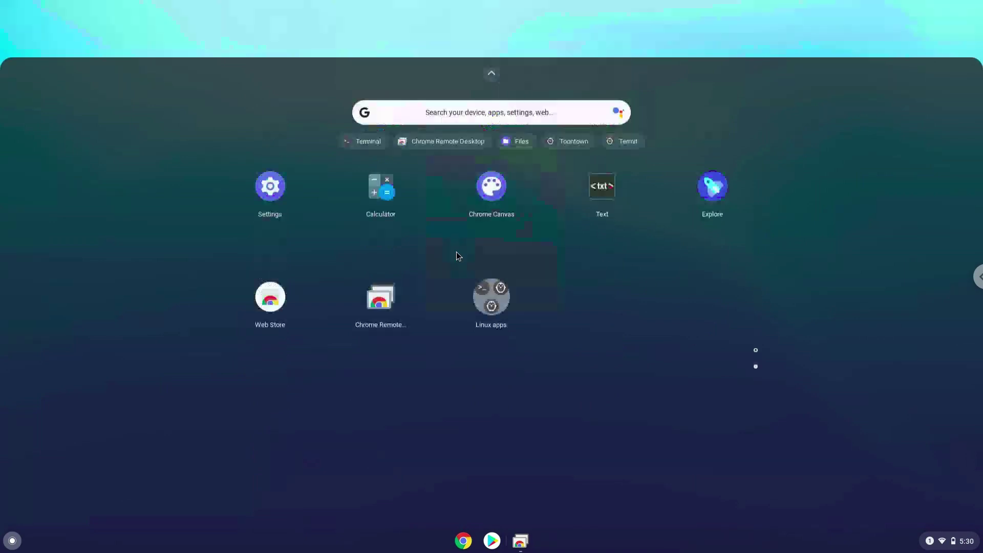